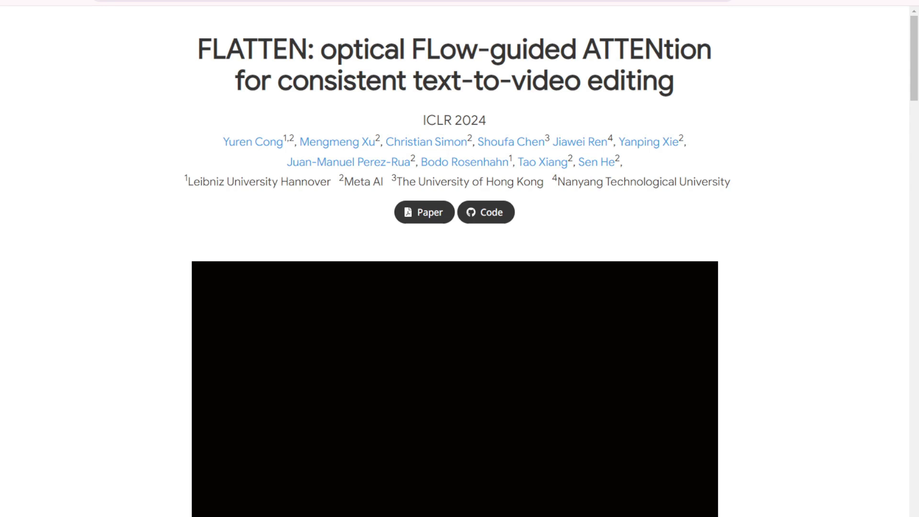
Play the FLATTEN demo video, pausing once, through the cat and wolf edits to the Method section
left_click_drag(557, 181, 709, 181)
scroll(611, 216, "down", 4)
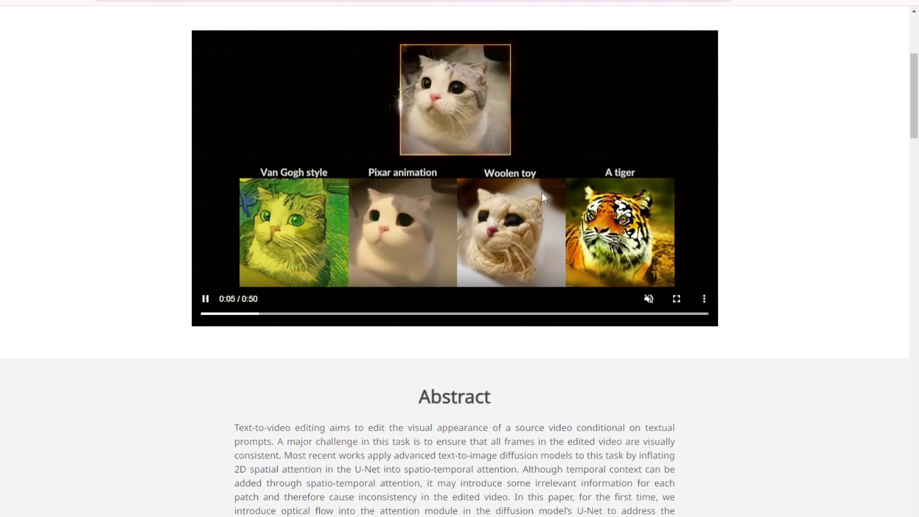
left_click(205, 300)
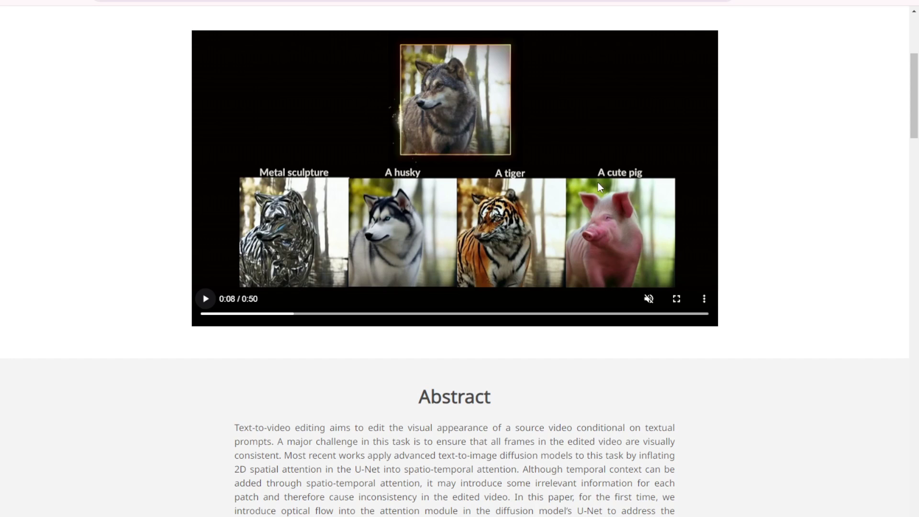
left_click(273, 216)
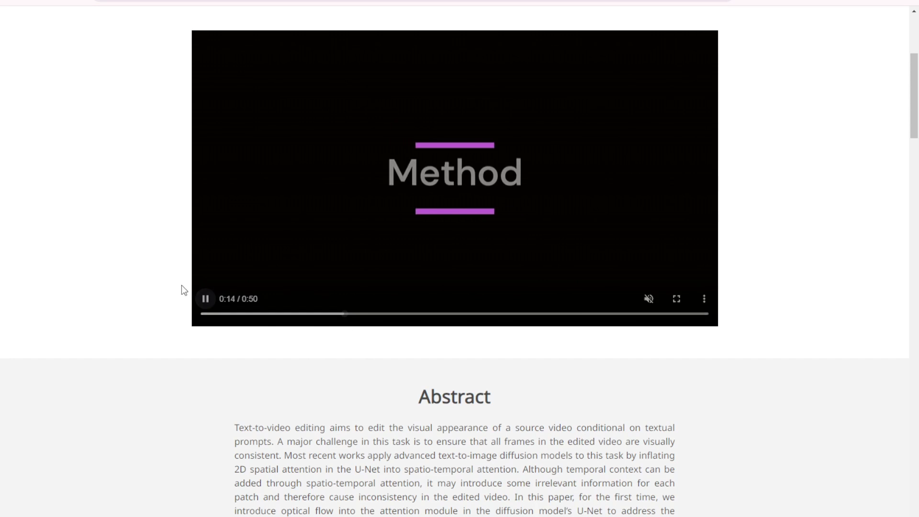
Pause the demo video, seek back to the wolf examples, then forward to the framework and FLATTEN slides
left_click(205, 300)
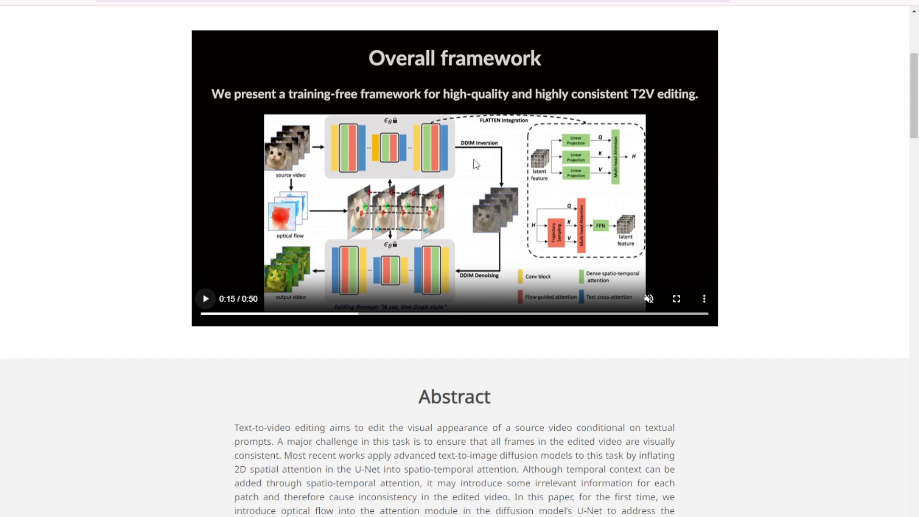
left_click(320, 313)
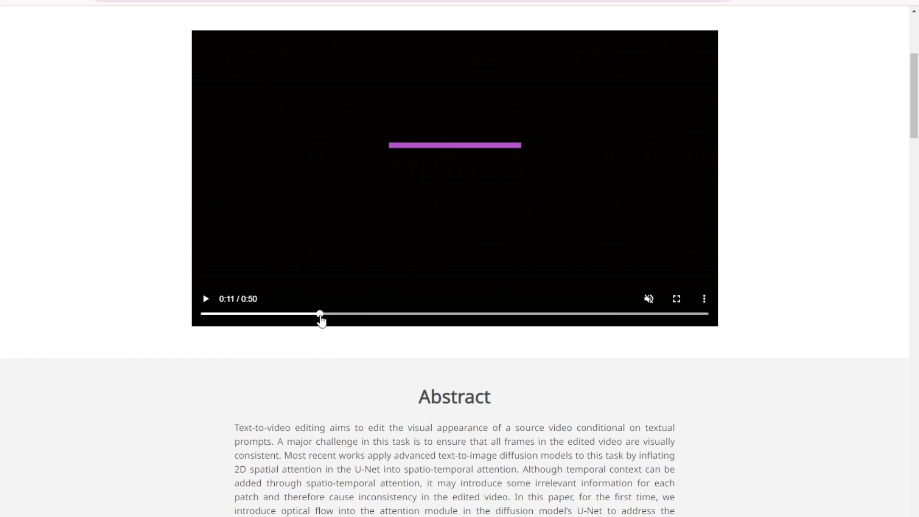
left_click(307, 314)
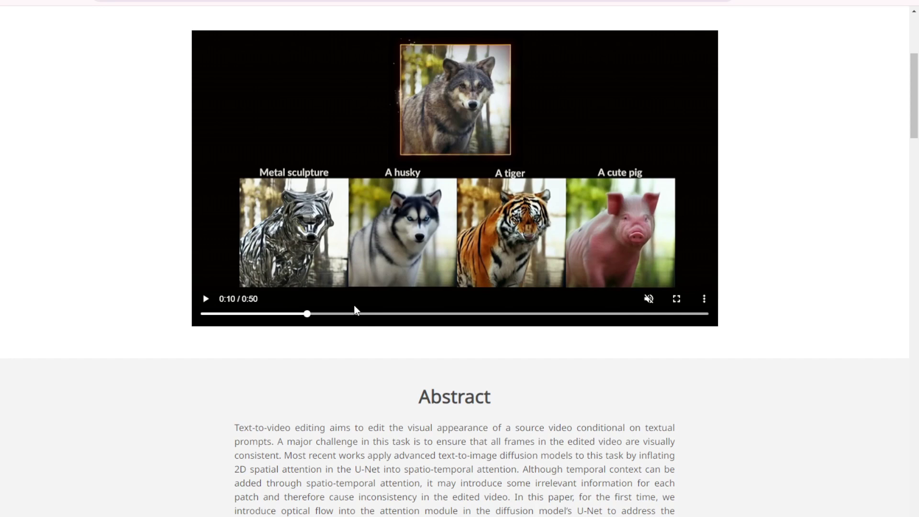
left_click(393, 313)
left_click(414, 314)
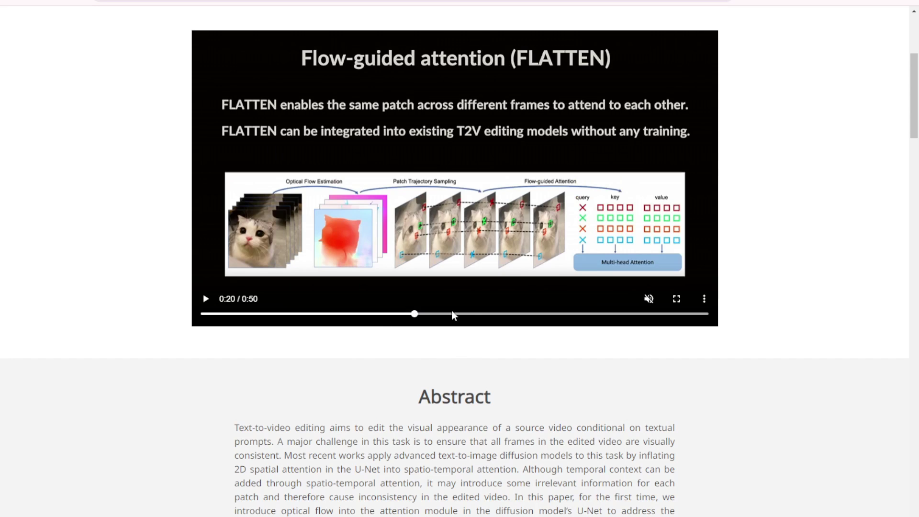
Skip to the Qualitative Results style-transfer grid, play it and pause at 0:31
left_click(462, 314)
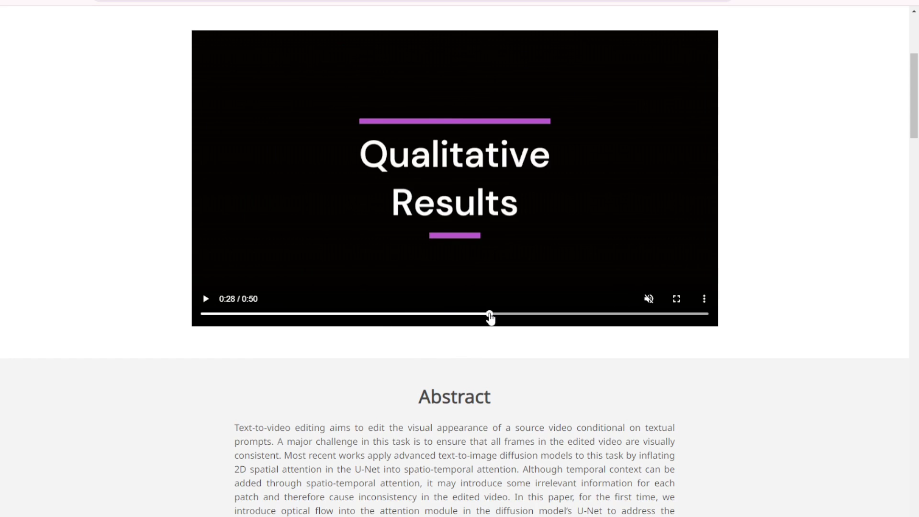
left_click(488, 314)
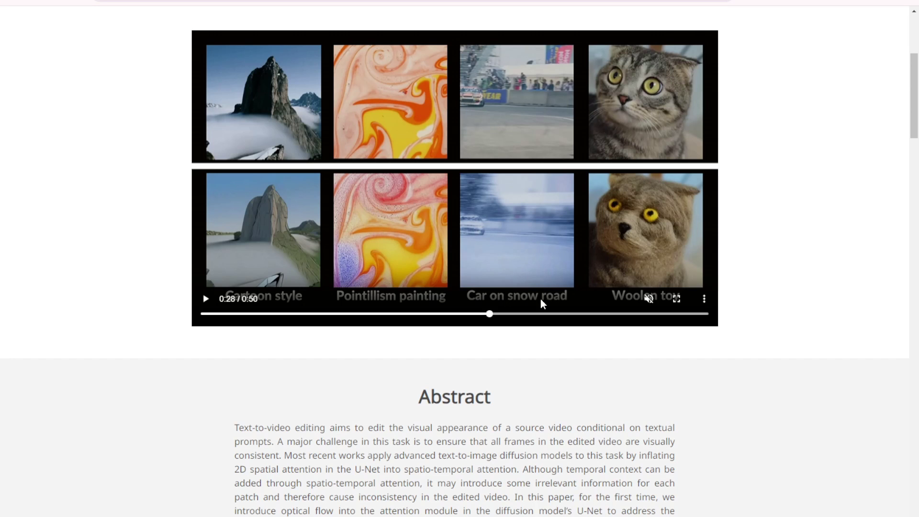
left_click(208, 301)
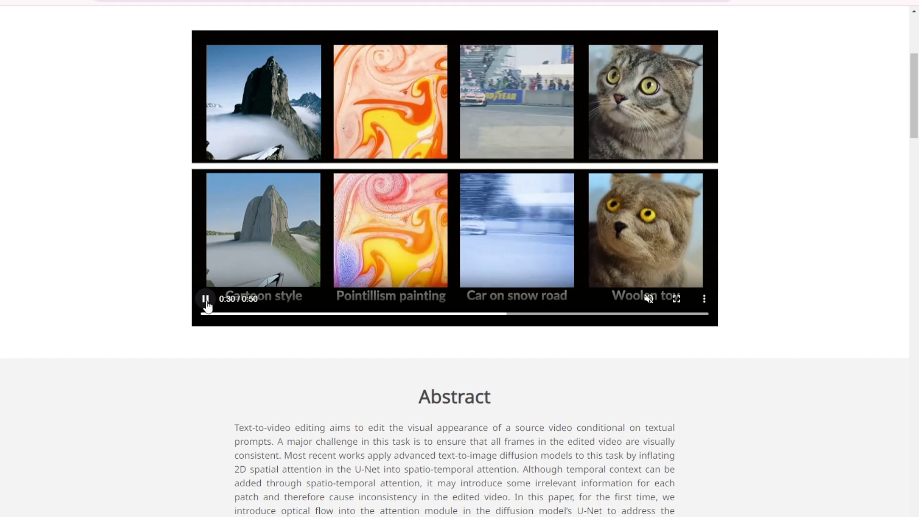
left_click(207, 302)
Scroll through the Abstract, Method pipeline diagram and Qualitative Results grid of the FLATTEN website
scroll(541, 349, "down", 10)
scroll(544, 349, "down", 2)
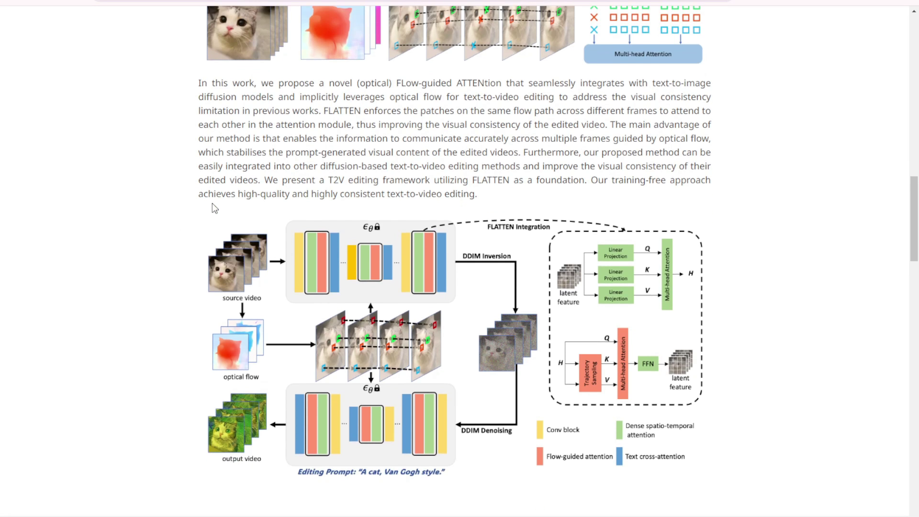
scroll(212, 203, "down", 3)
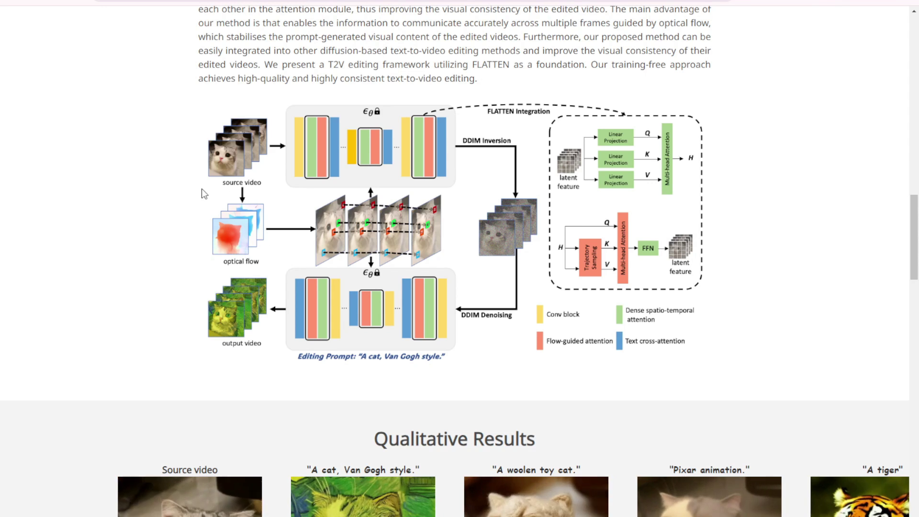
scroll(239, 267, "down", 3)
scroll(238, 267, "down", 3)
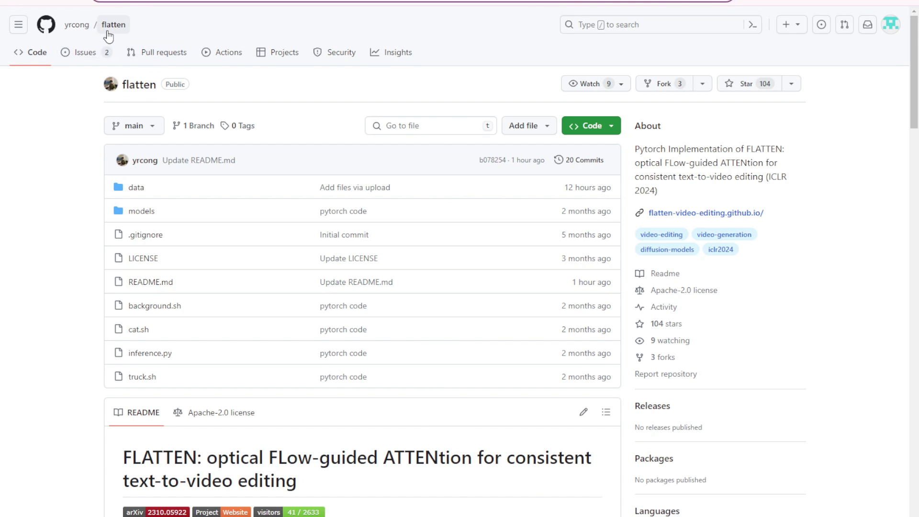
Scroll the flatten README, then browse the ComfyUI-FLATTEN README and return to its top
scroll(386, 197, "down", 4)
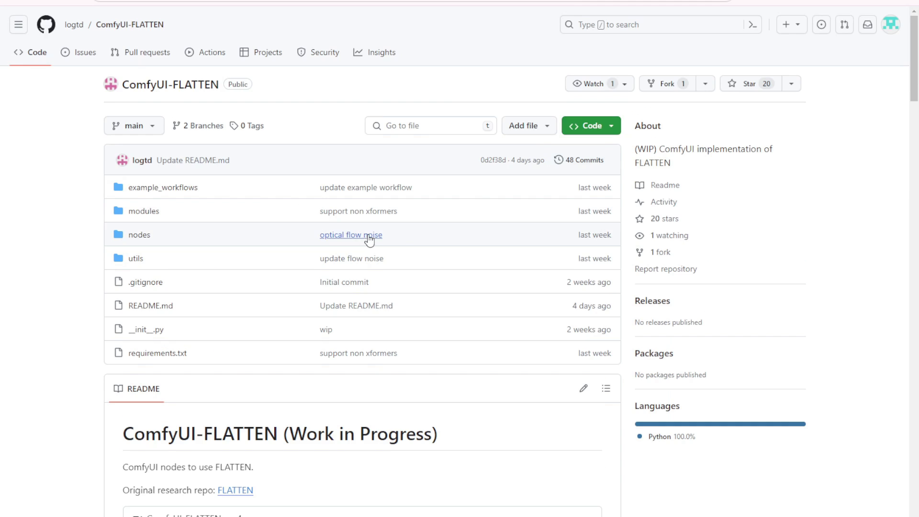
scroll(369, 236, "down", 2)
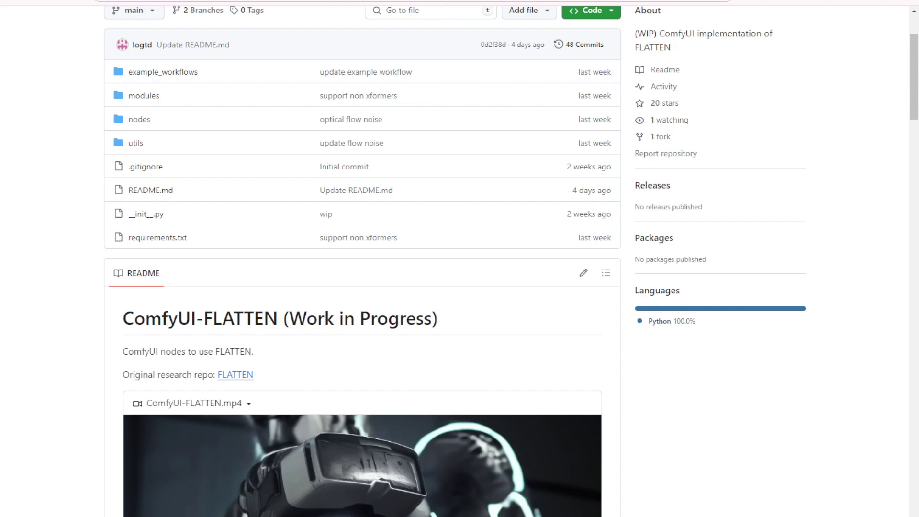
scroll(403, 290, "down", 2)
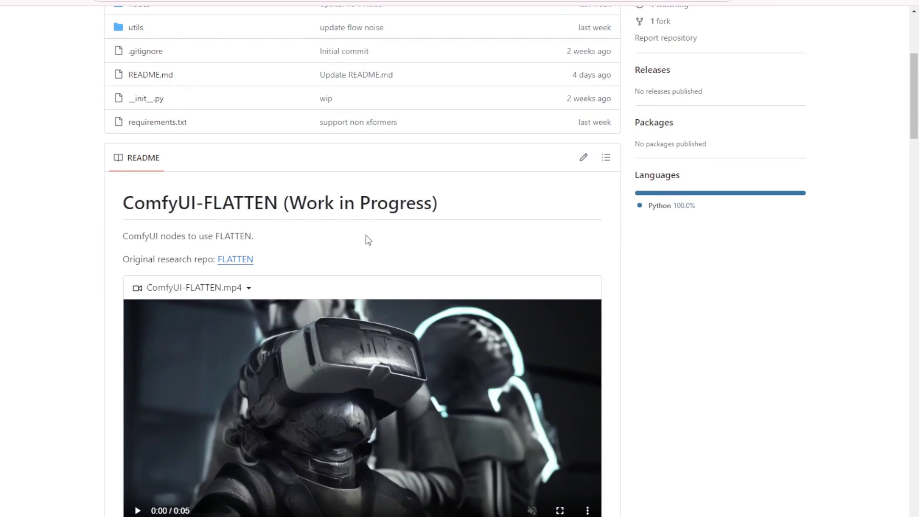
scroll(441, 245, "up", 4)
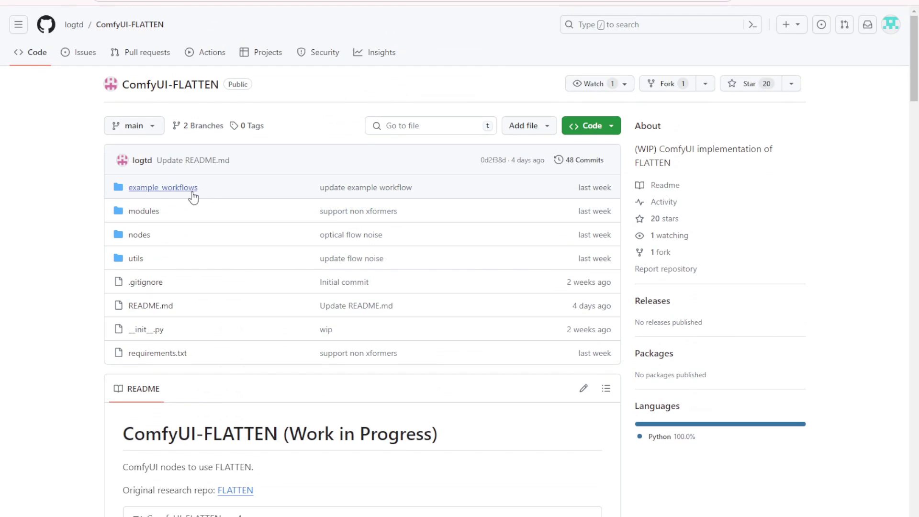
Inspect flatten_unsampler_node.py in the nodes folder, then return to the repository main page
left_click(144, 235)
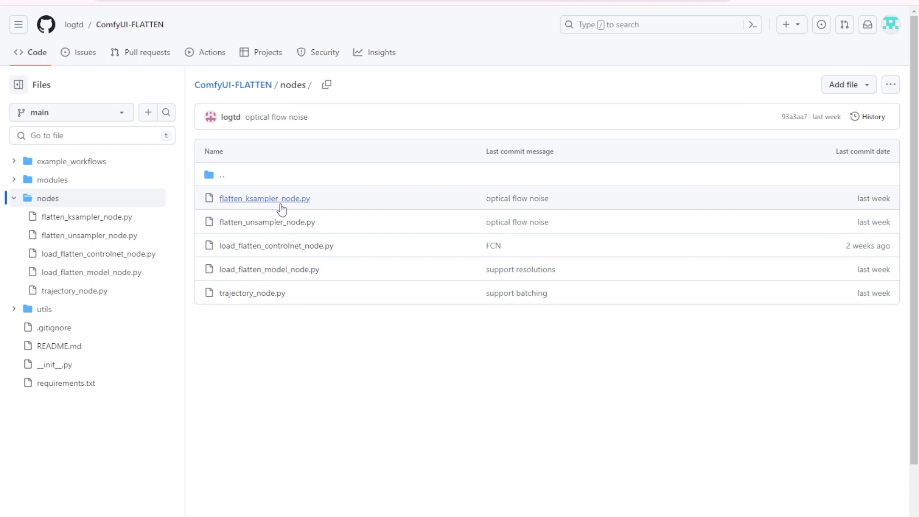
left_click(271, 222)
scroll(379, 332, "down", 1)
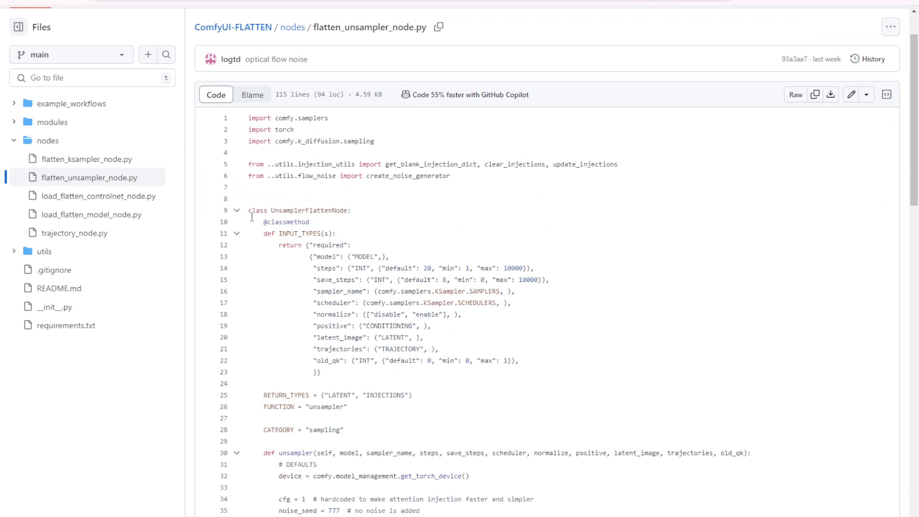
scroll(456, 312, "down", 3)
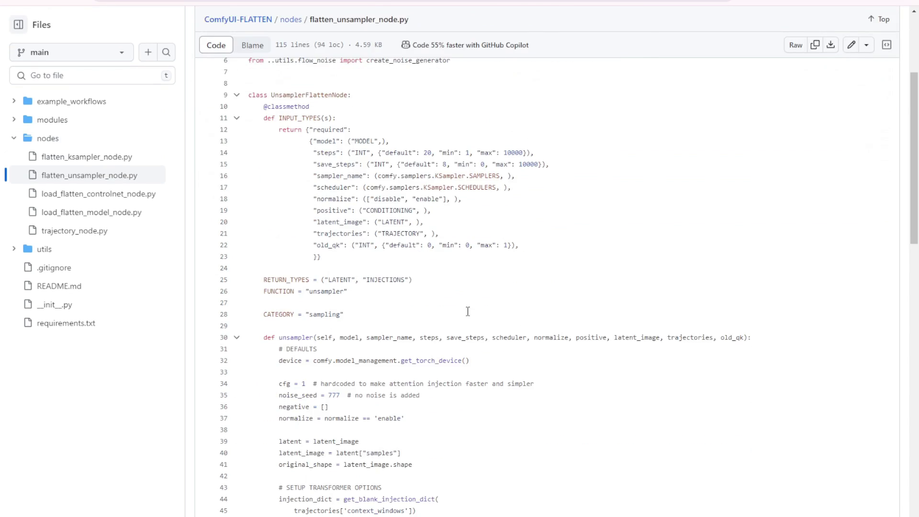
key("alt+Left")
Scroll down the ComfyUI-FLATTEN README and play its demo video
scroll(92, 251, "down", 3)
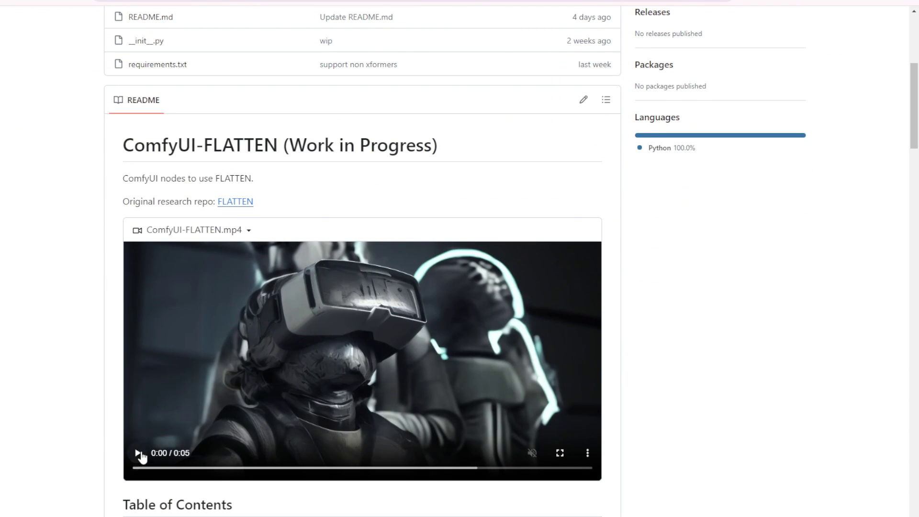
scroll(141, 457, "down", 3)
left_click(142, 281)
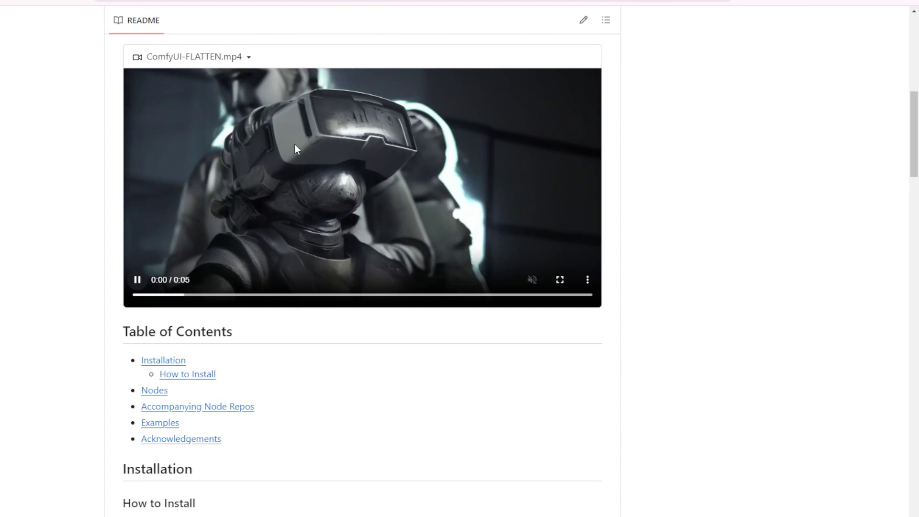
scroll(355, 395, "down", 7)
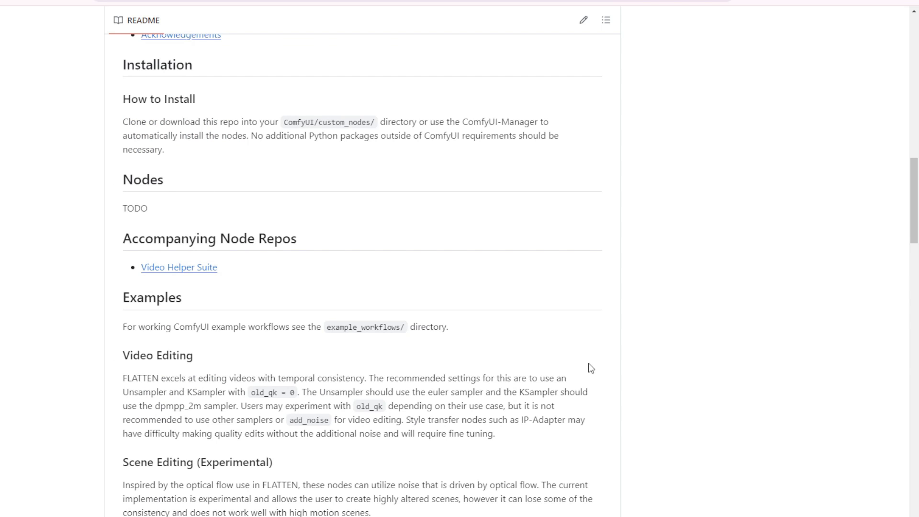
scroll(321, 48, "up", 3)
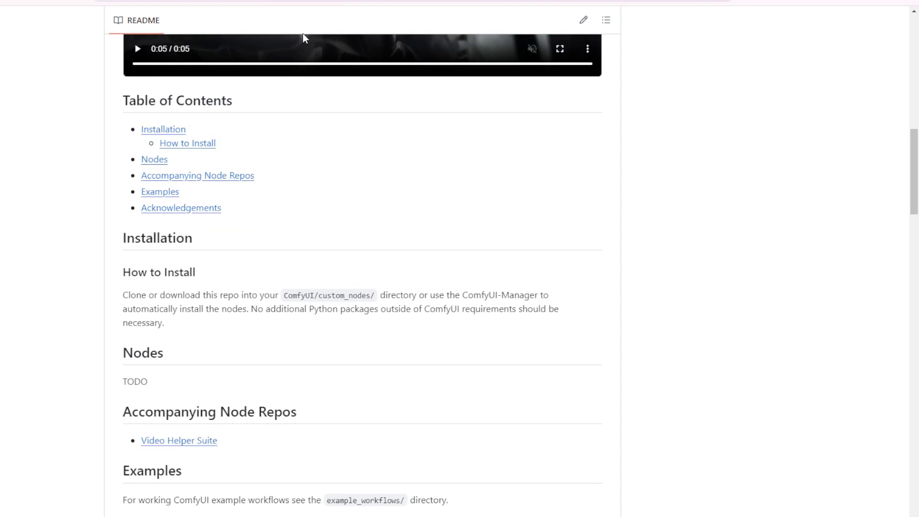
Read How to Install, highlighting ComfyUI-Manager and the ComfyUI/custom_nodes install path
left_click(203, 147)
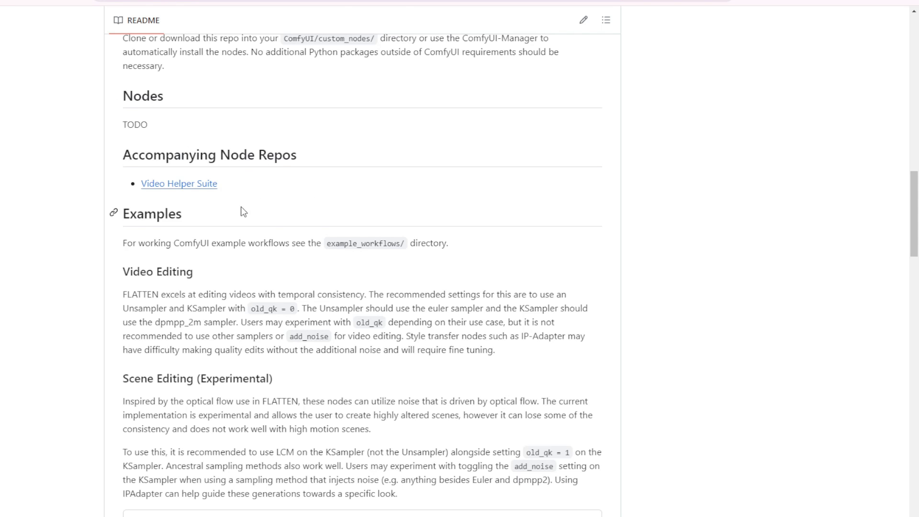
scroll(244, 215, "up", 2)
left_click_drag(463, 153, 541, 154)
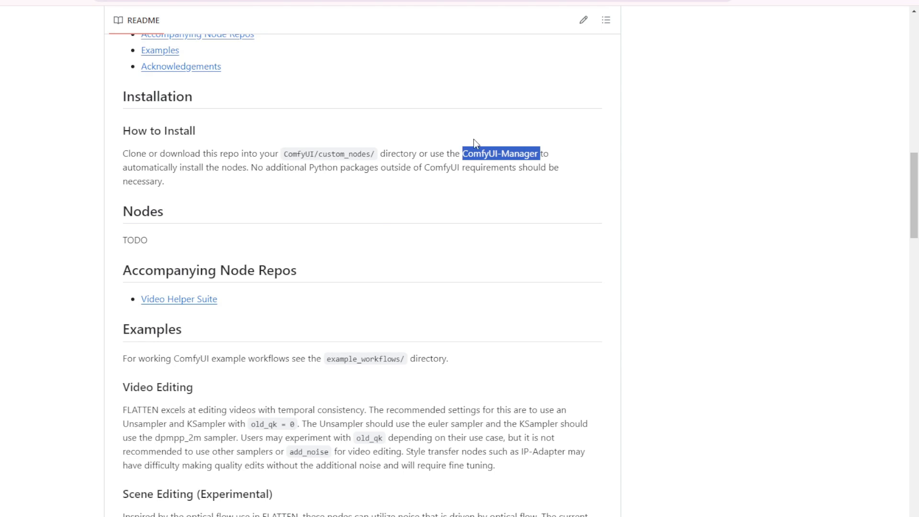
left_click(496, 153)
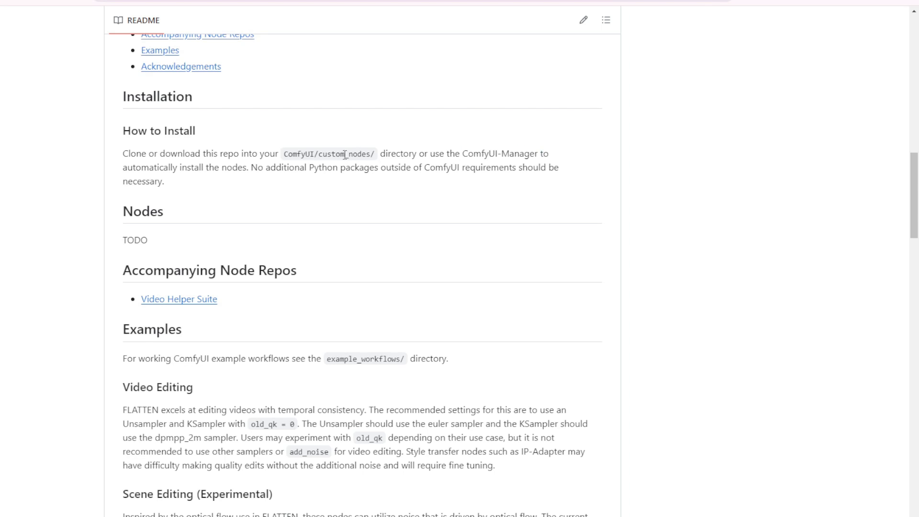
left_click_drag(326, 158, 344, 156)
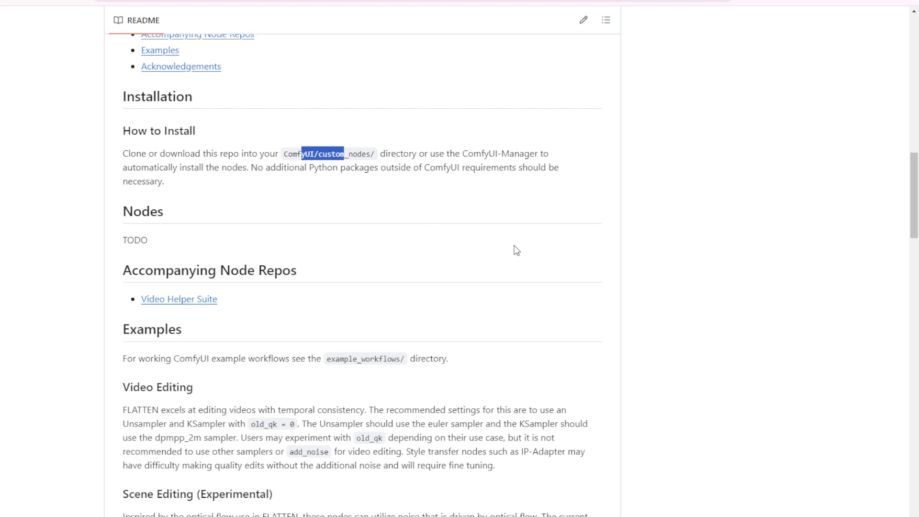
scroll(484, 244, "up", 20)
Open the Code dropdown and select the repository's HTTPS clone URL
left_click(608, 136)
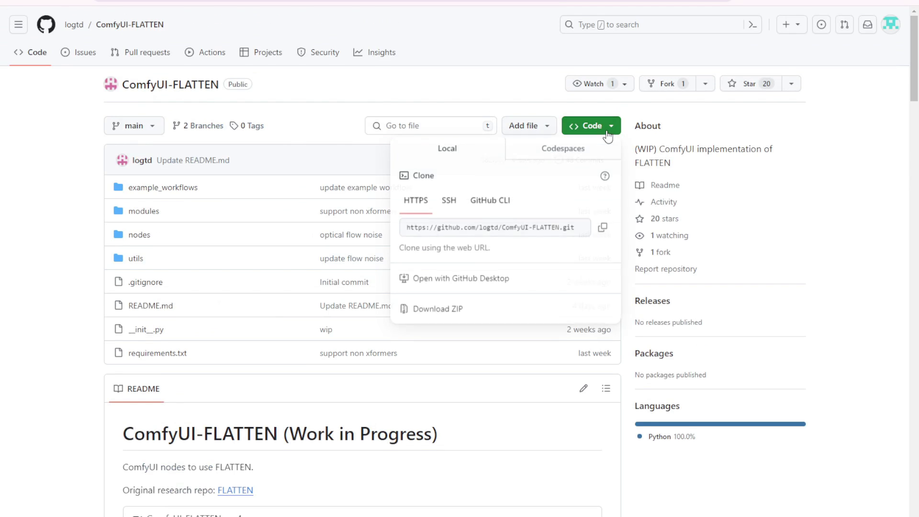
left_click(465, 231)
left_click(524, 230)
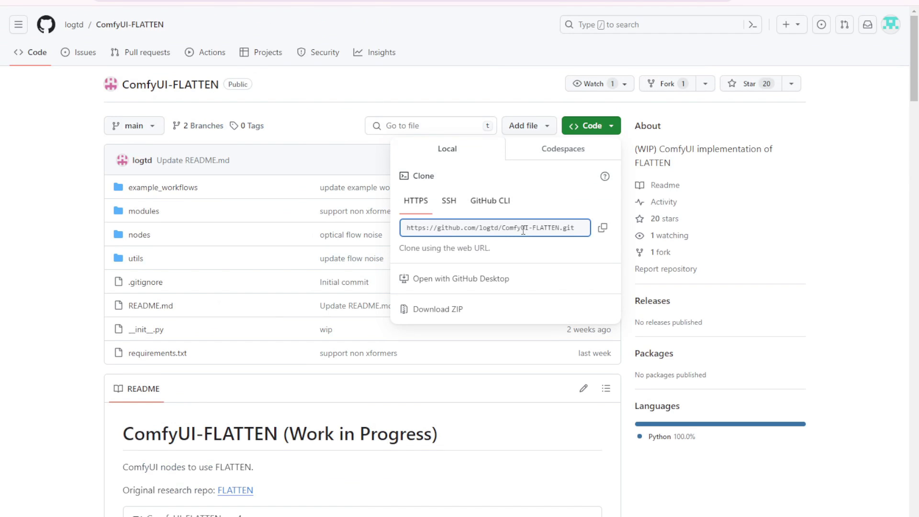
left_click_drag(582, 227, 480, 227)
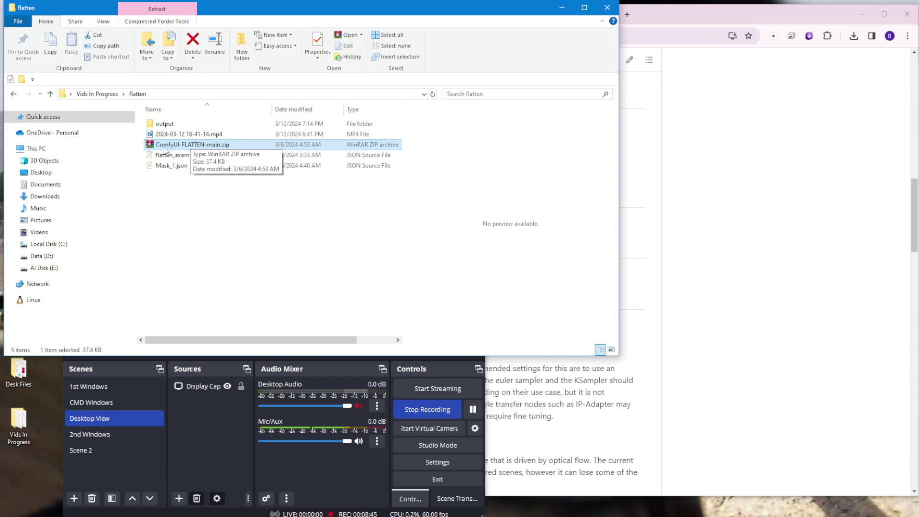
left_click(197, 199)
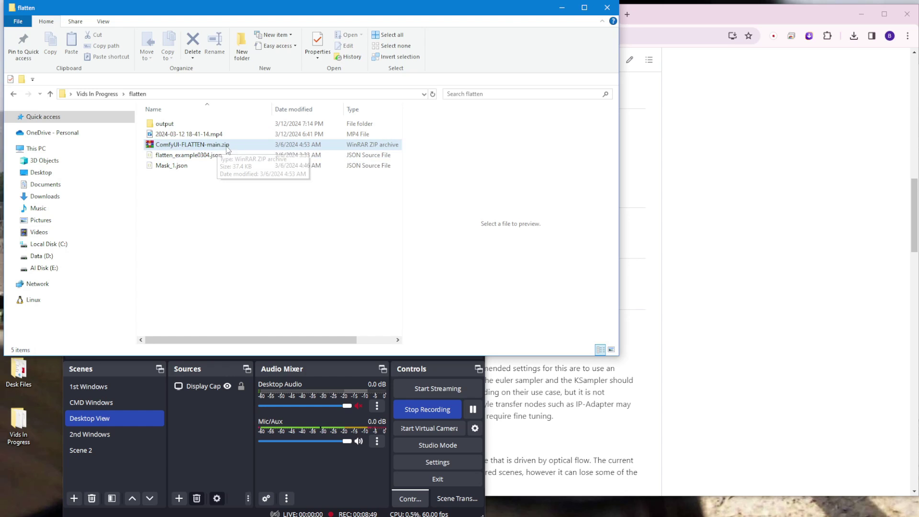
Download the repository as a ZIP and select ComfyUI-FLATTEN-main.zip in the download folder
left_click(682, 190)
scroll(685, 287, "up", 4)
scroll(688, 304, "up", 10)
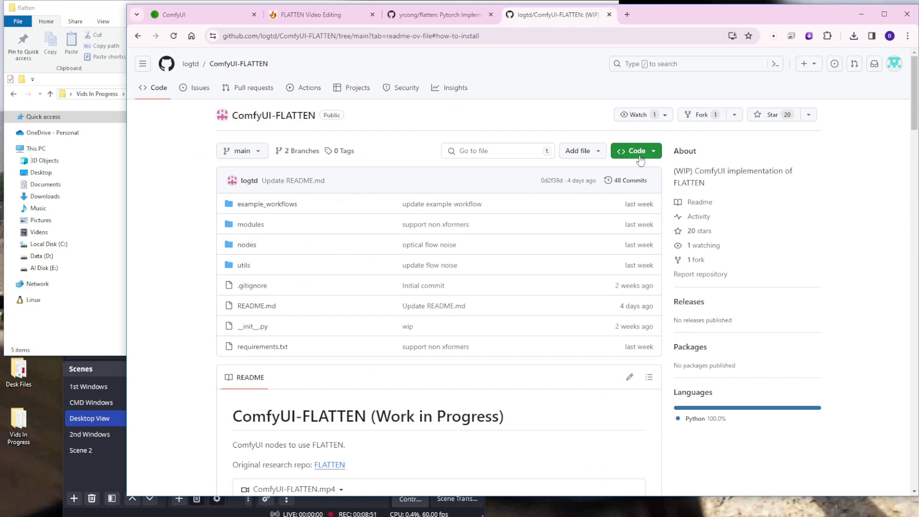
left_click(638, 150)
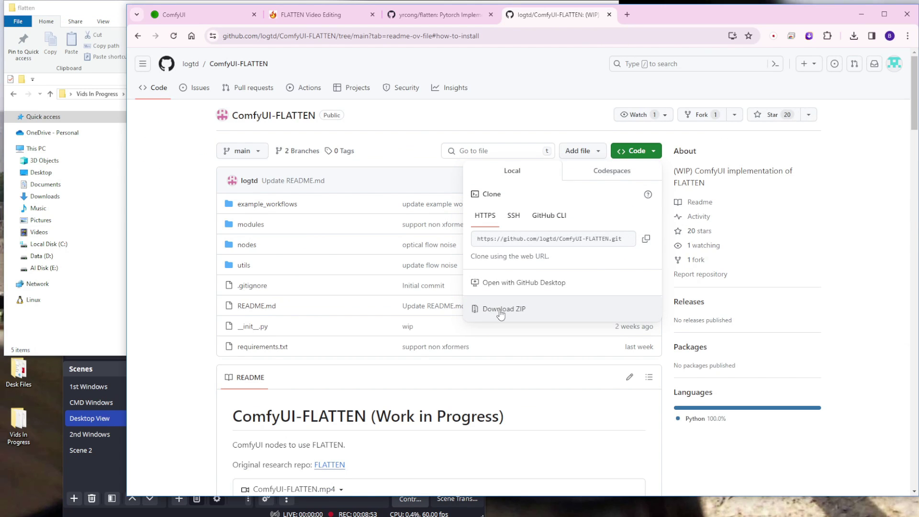
left_click(86, 7)
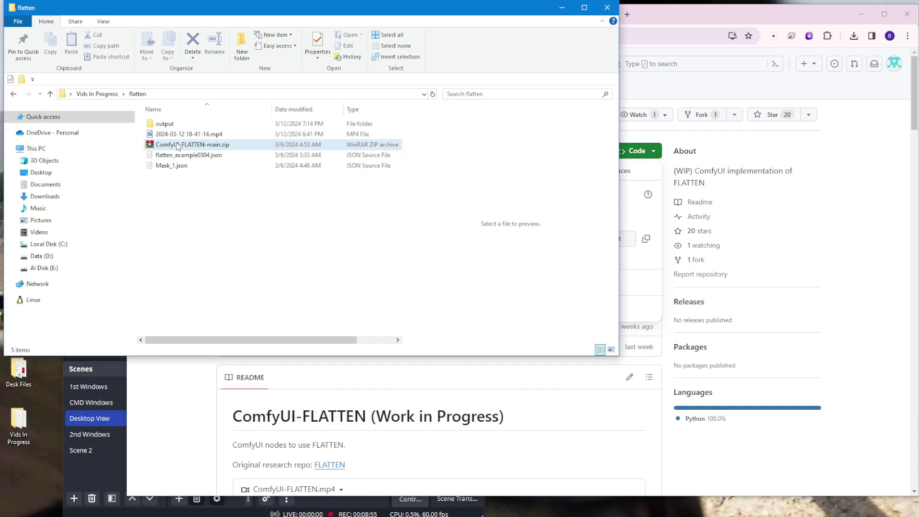
left_click(177, 145)
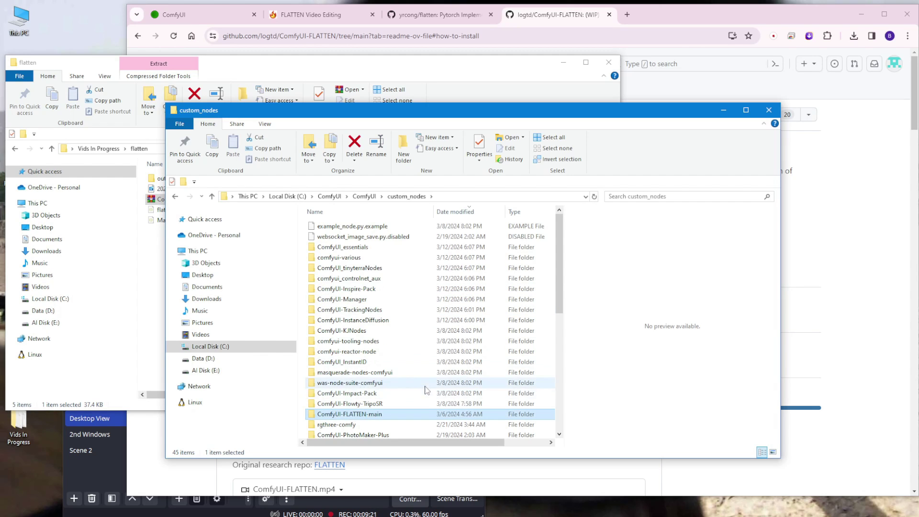
Open ComfyUI-FLATTEN-main, look into modules and nodes, and select example_flatten_batched.json
left_click(366, 414)
scroll(366, 415, "down", 3)
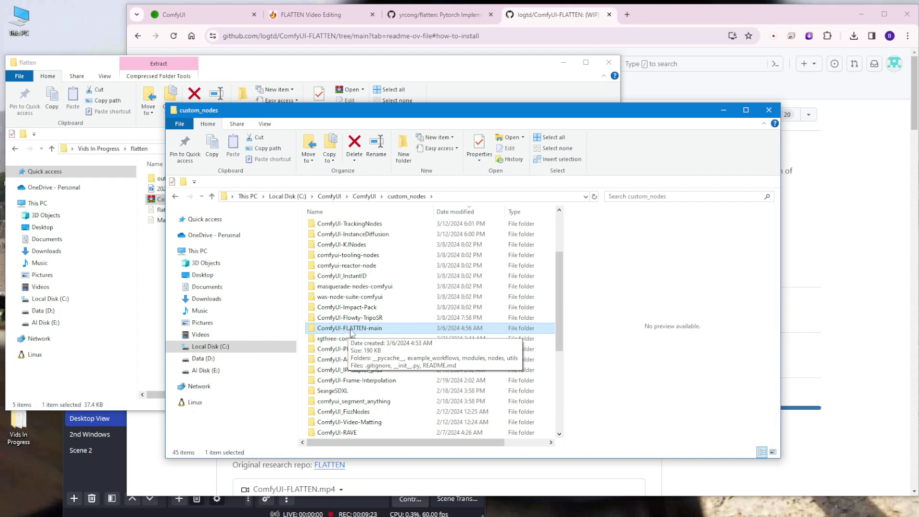
double_click(353, 330)
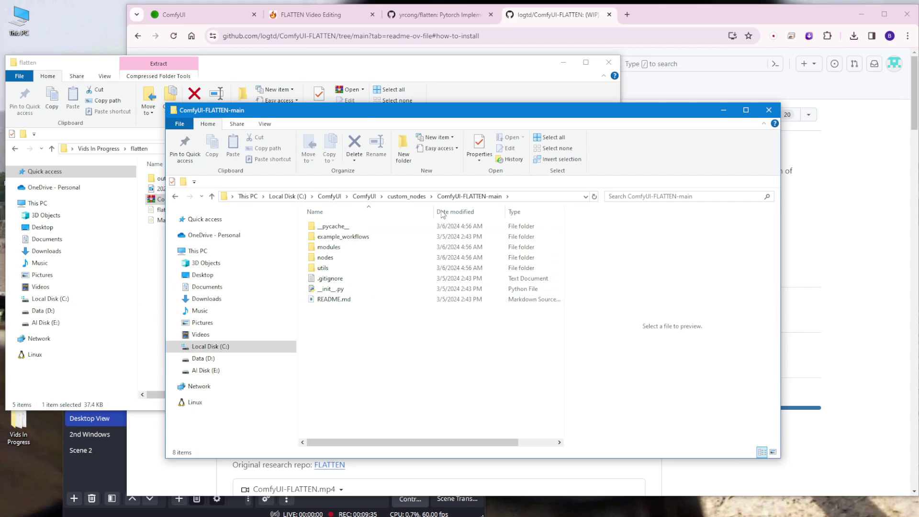
double_click(351, 250)
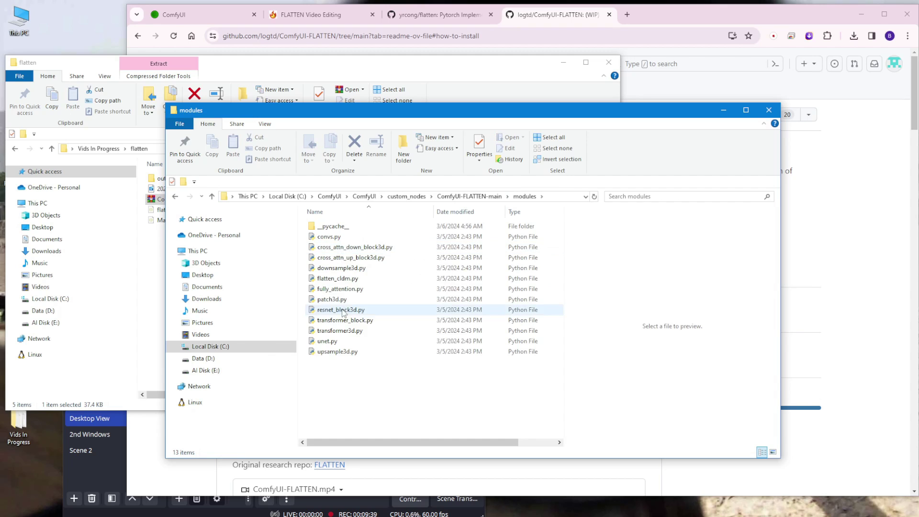
key("alt+Left")
double_click(337, 257)
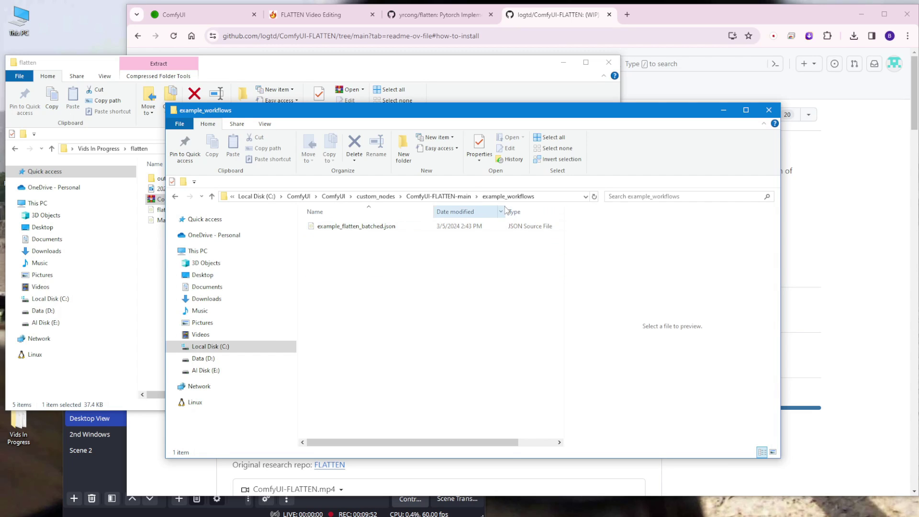
left_click(346, 228)
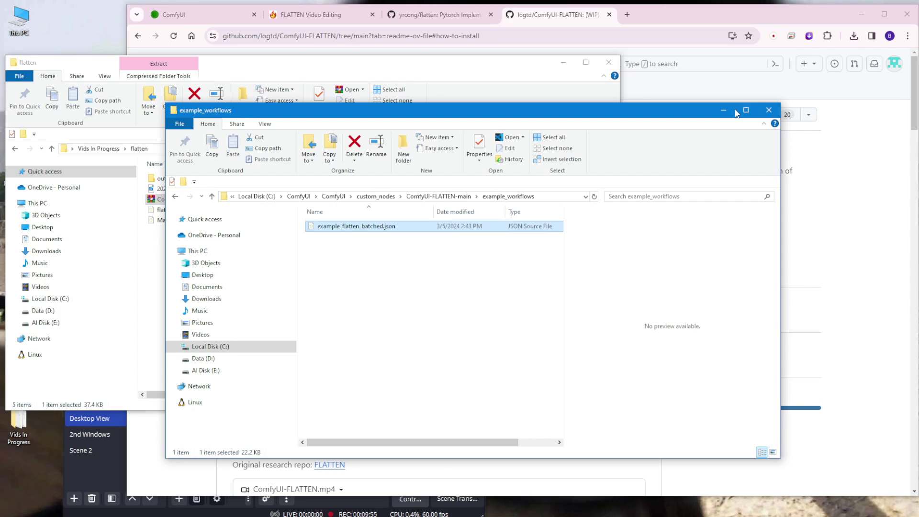
Center the FLATTEN graph, shift the sampler group right, and stack the negative prompt under the gorilla prompt
left_click(212, 13)
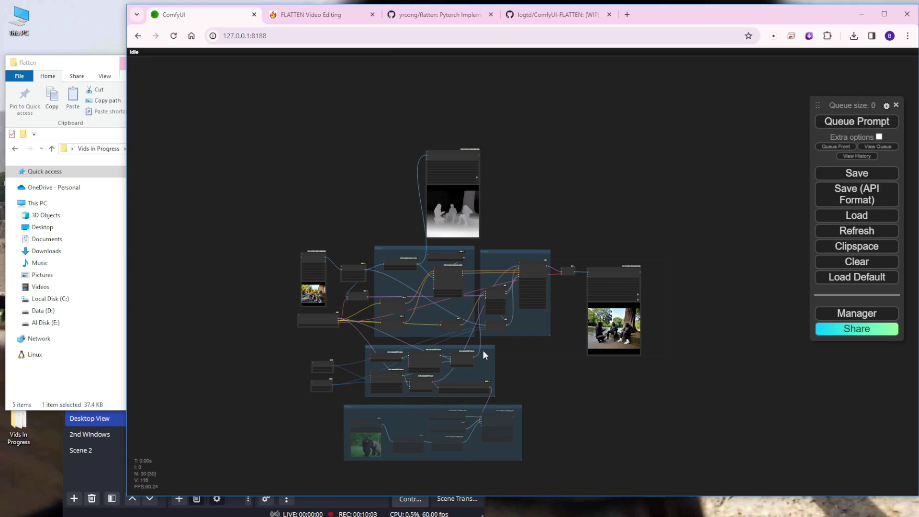
scroll(483, 349, "up", 4)
scroll(474, 293, "up", 7)
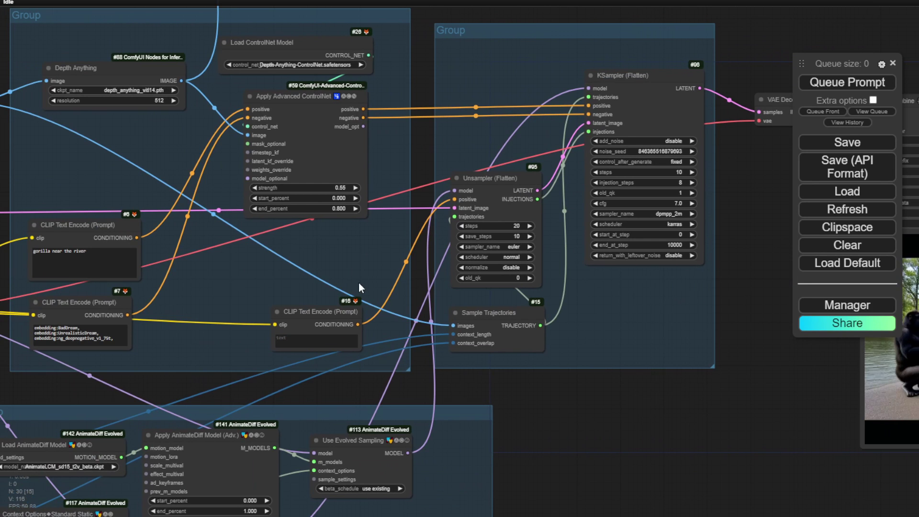
left_click_drag(420, 30, 592, 63)
left_click_drag(139, 44, 170, 44)
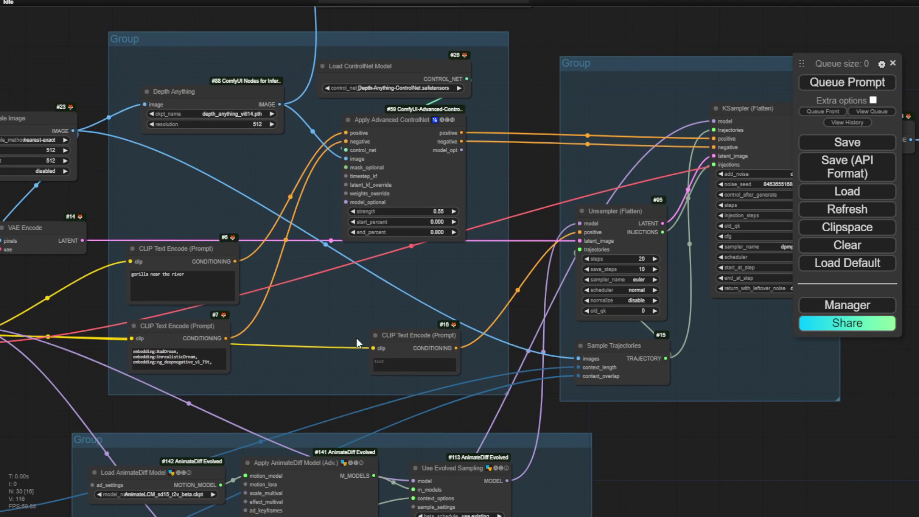
left_click_drag(169, 253, 189, 208)
left_click_drag(181, 331, 203, 275)
scroll(259, 252, "up", 4)
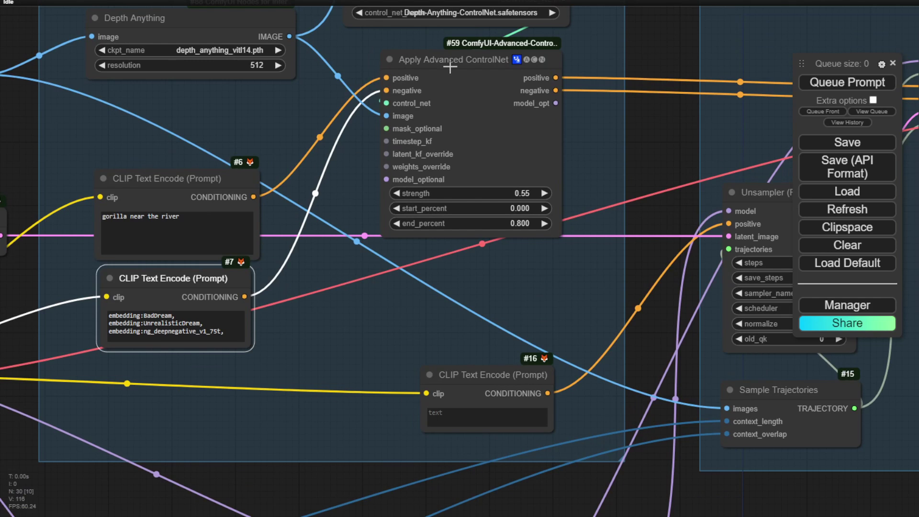
Move Apply Advanced ControlNet beside the prompts, bring Load ControlNet Model down, and enlarge it
left_click_drag(450, 67, 398, 177)
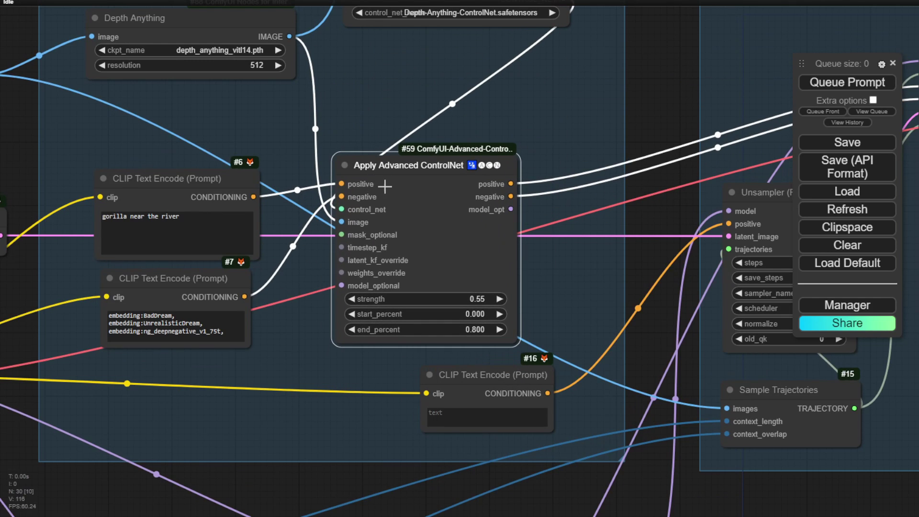
left_click_drag(403, 55, 433, 246)
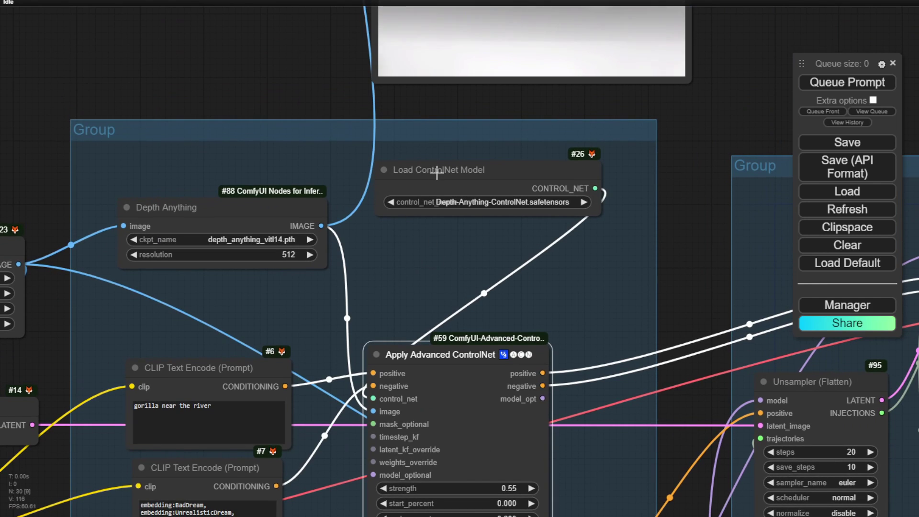
left_click_drag(450, 173, 445, 230)
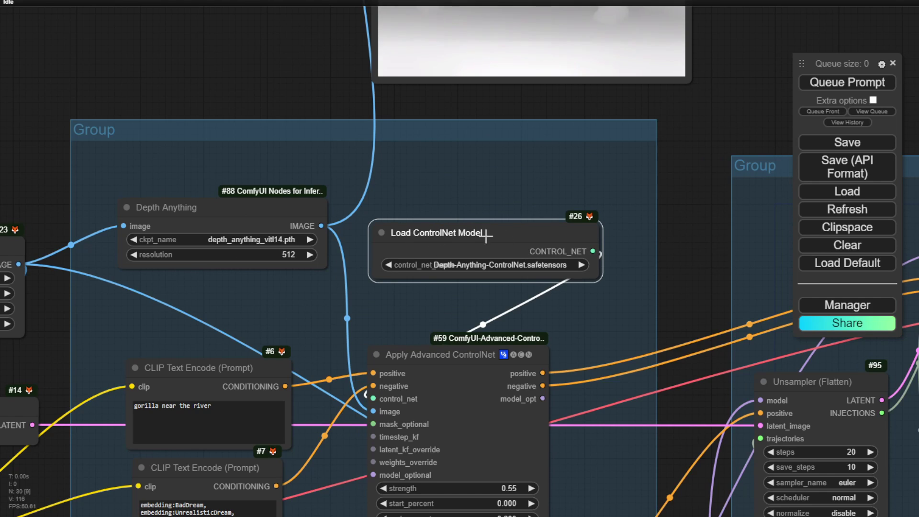
left_click_drag(599, 279, 637, 288)
scroll(314, 268, "up", 5)
scroll(194, 199, "down", 2)
Widen the Depth Anything node and nudge Load ControlNet Model up slightly
left_click_drag(195, 201, 193, 202)
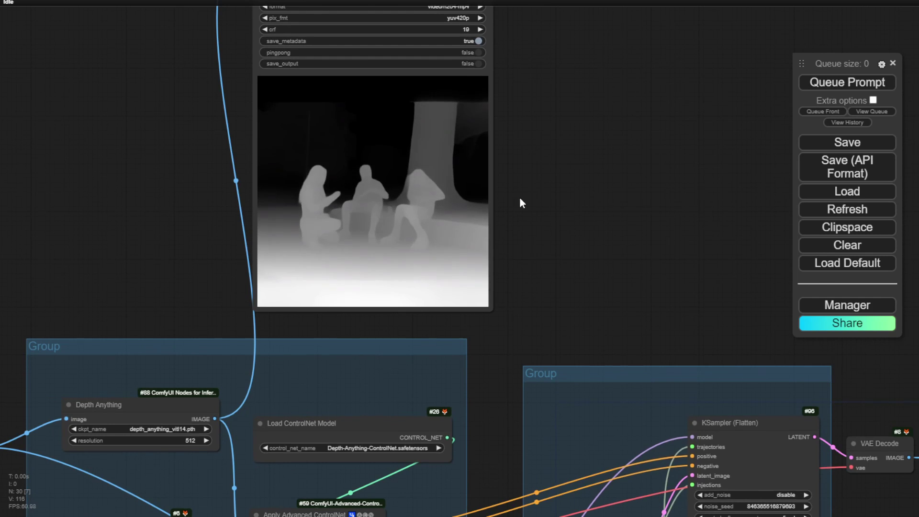
left_click_drag(520, 211, 510, 311)
left_click_drag(544, 372, 629, 95)
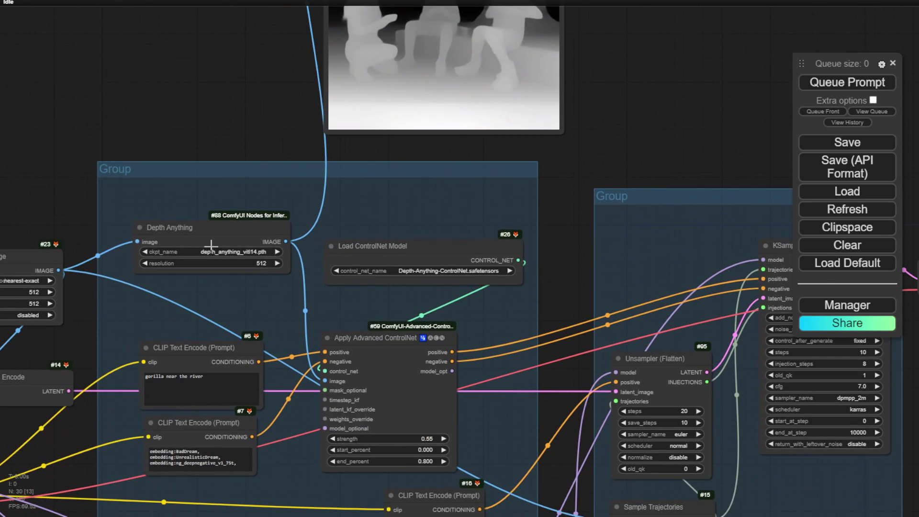
left_click_drag(286, 271, 316, 274)
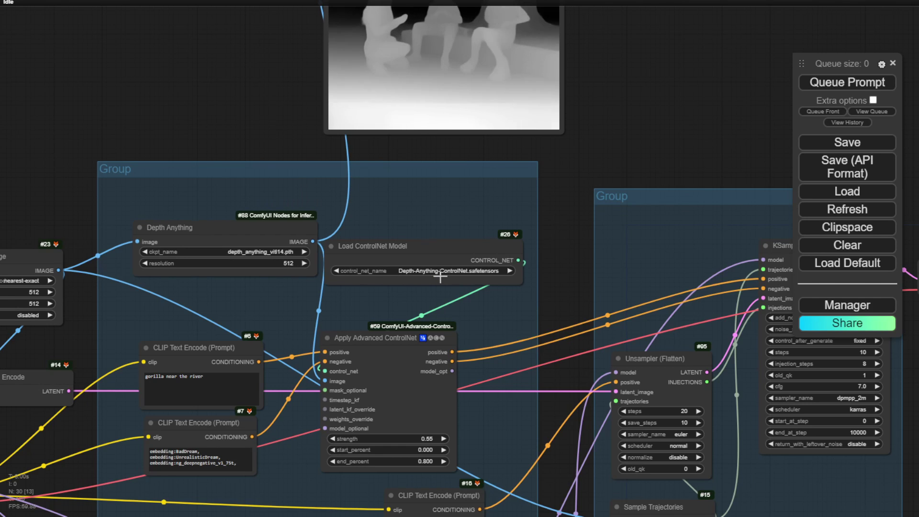
scroll(405, 278, "up", 6)
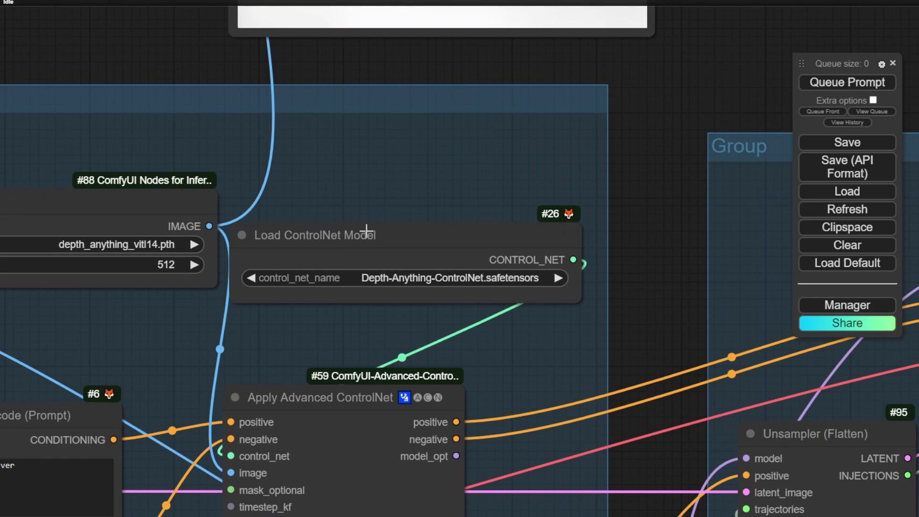
left_click_drag(363, 233, 374, 179)
Pan to the Load Video node and move the Upscale Image node up and left
left_click_drag(421, 148, 511, 116)
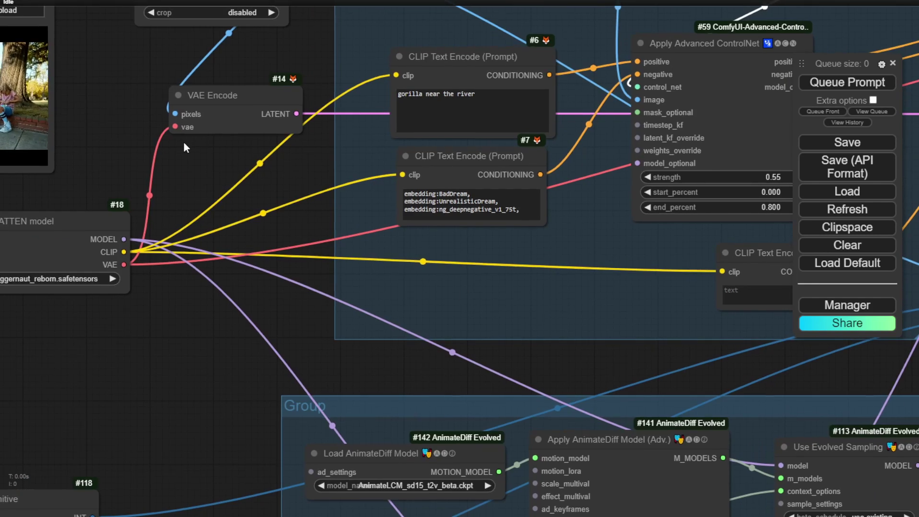
left_click_drag(185, 142, 389, 355)
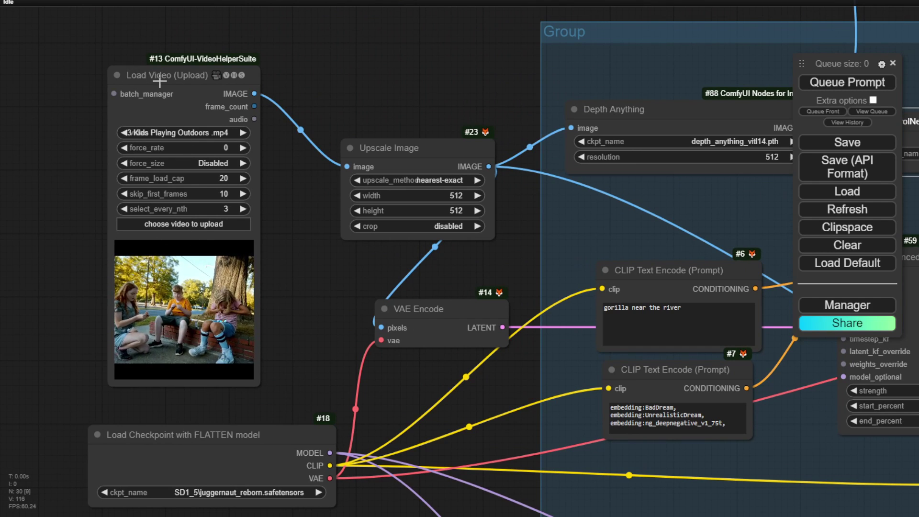
left_click_drag(353, 193, 328, 125)
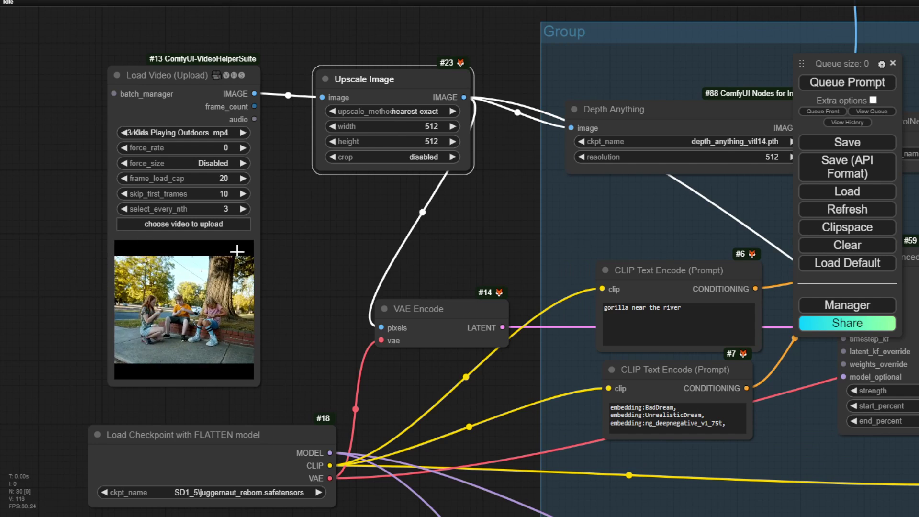
Shift the Load Checkpoint with FLATTEN model node slightly left and bring up its options menu
scroll(259, 266, "down", 5)
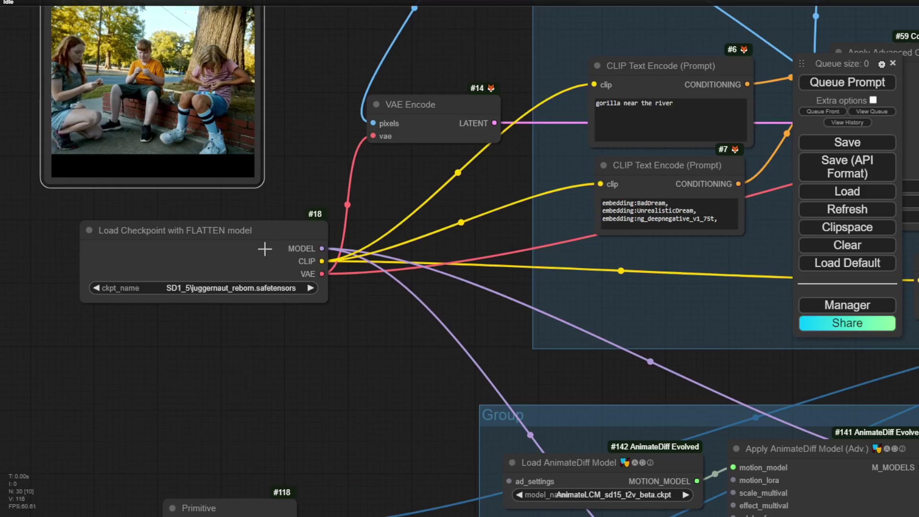
scroll(283, 326, "down", 1)
scroll(351, 319, "left", 1)
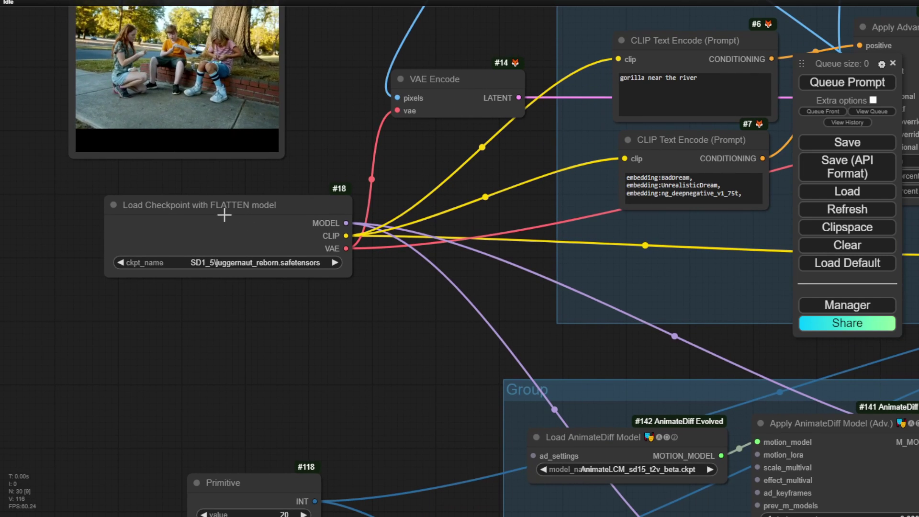
left_click_drag(224, 212, 192, 219)
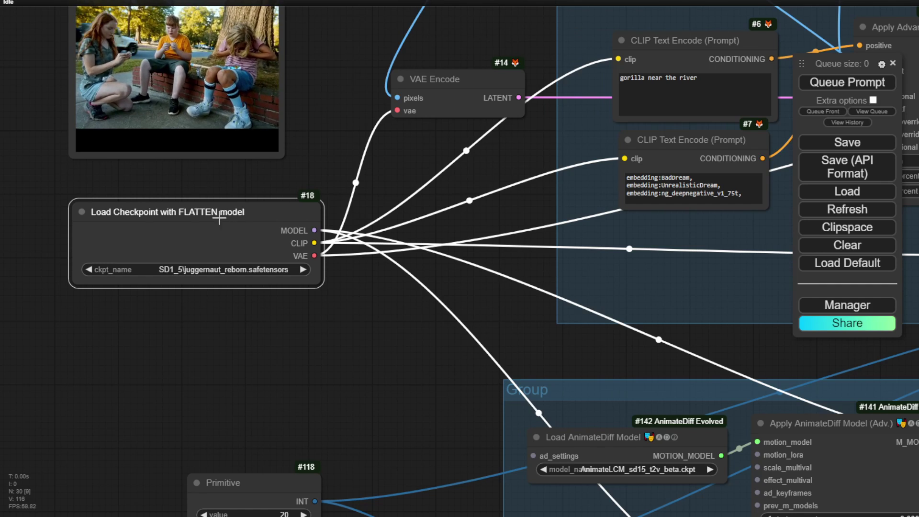
scroll(112, 221, "up", 4)
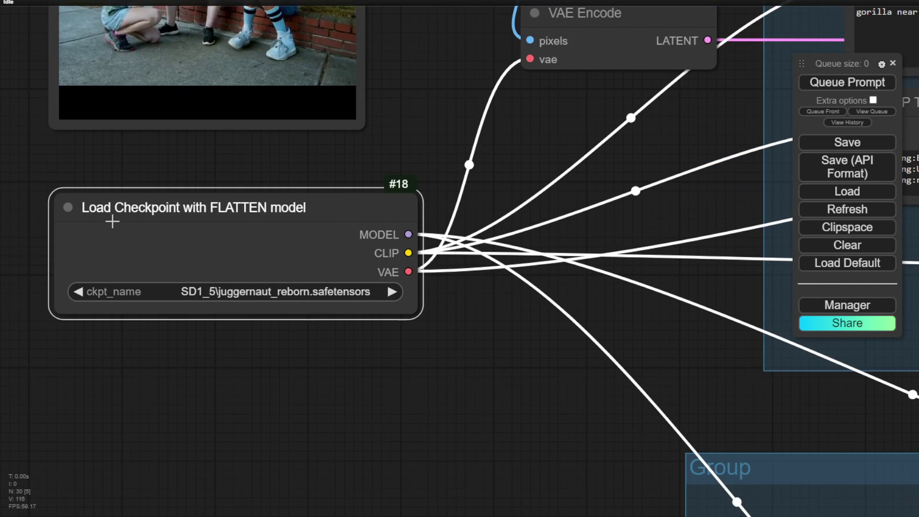
scroll(111, 221, "up", 2)
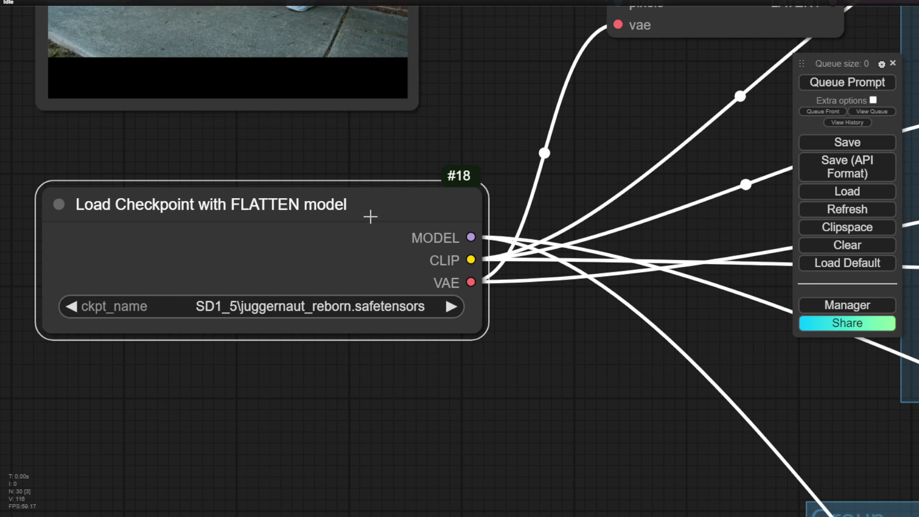
scroll(370, 216, "down", 8)
right_click(354, 222)
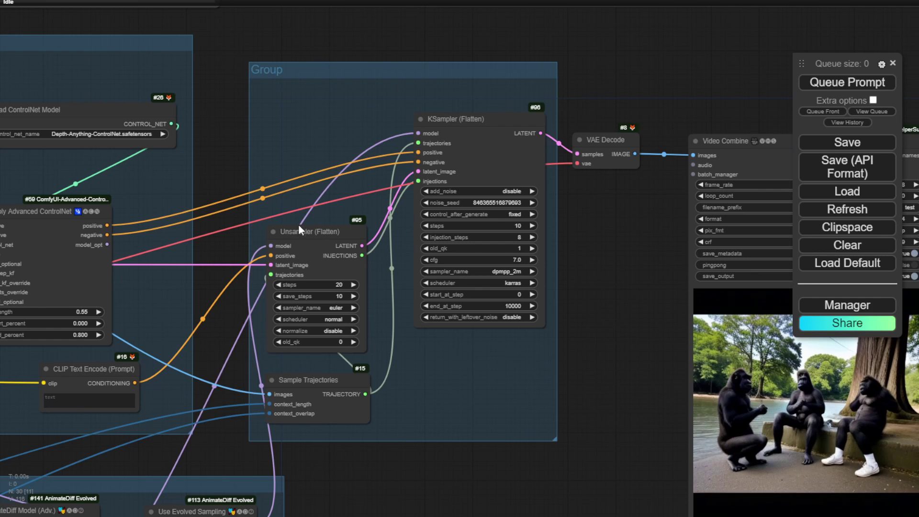
Move KSampler (Flatten) up in its group and shift Unsampler (Flatten) down and right
left_click_drag(463, 121, 466, 89)
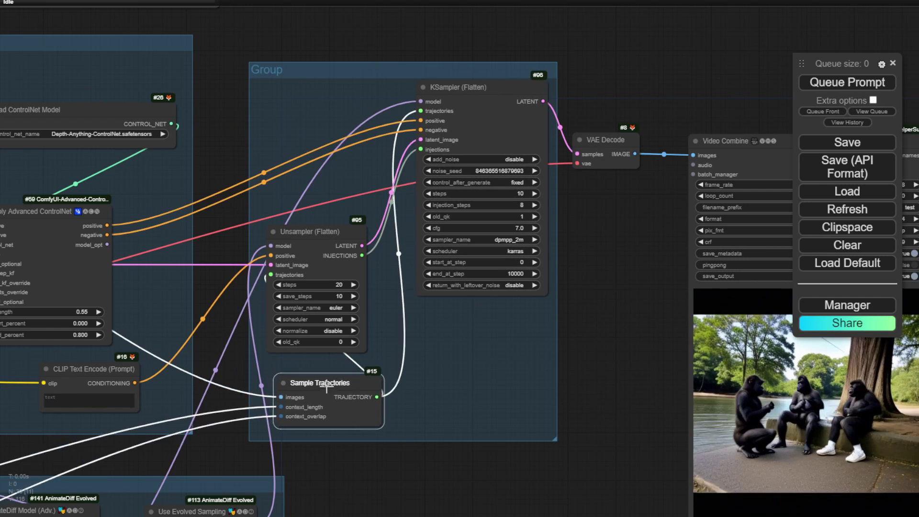
left_click_drag(306, 231, 322, 245)
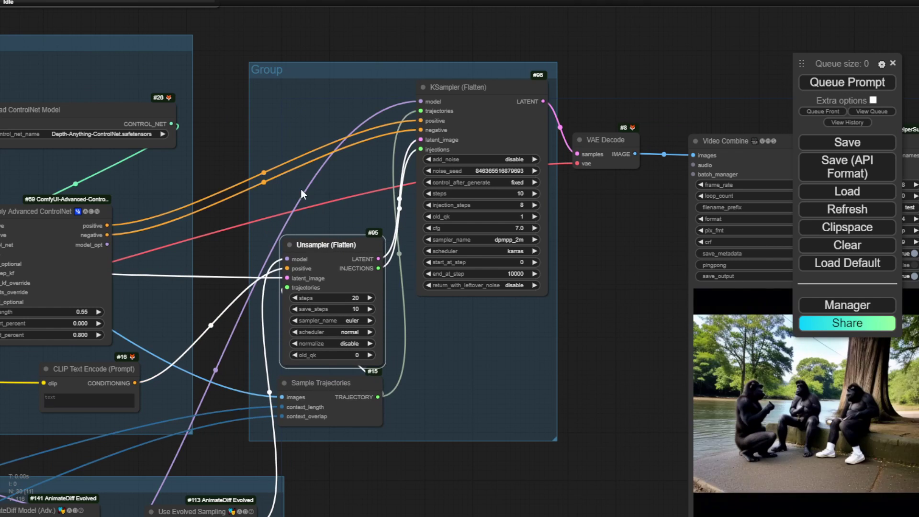
scroll(304, 237, "up", 3)
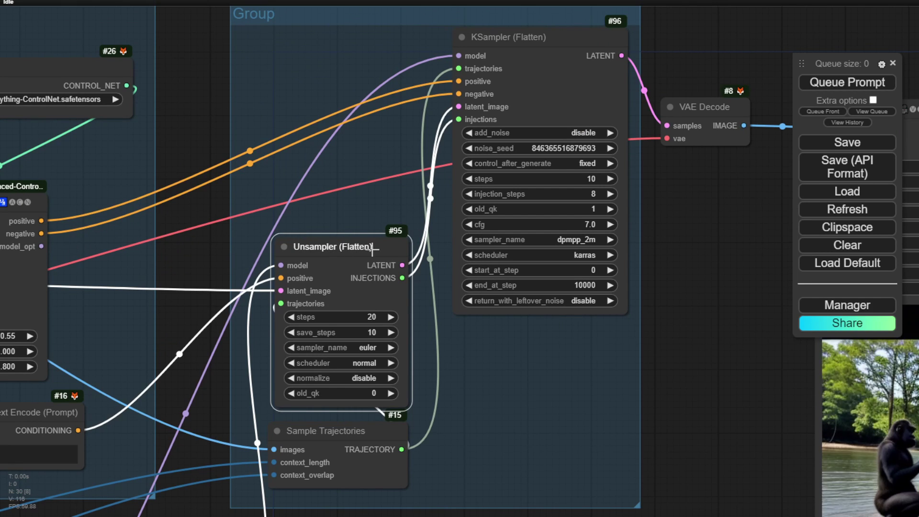
Enlarge the empty CLIP Text Encode #16 node by dragging its corner
left_click_drag(308, 210, 409, 93)
left_click_drag(142, 358, 441, 258)
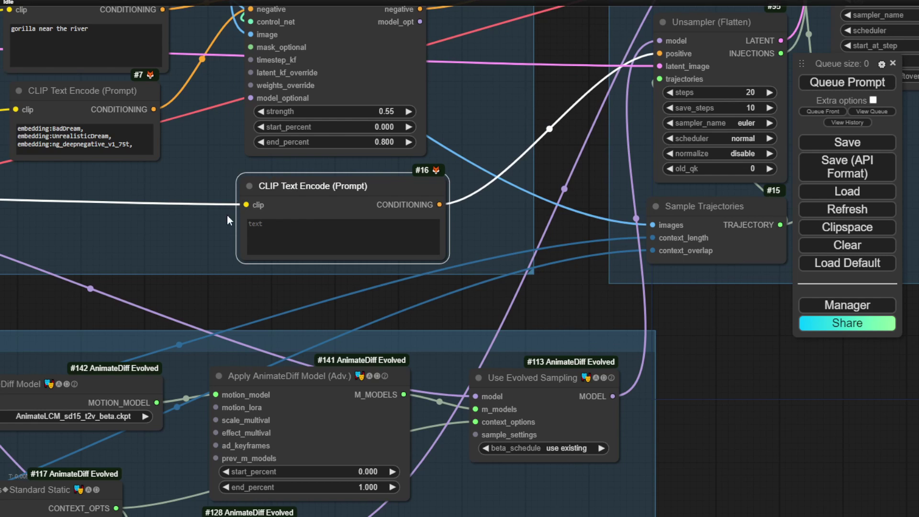
scroll(257, 194, "down", 3)
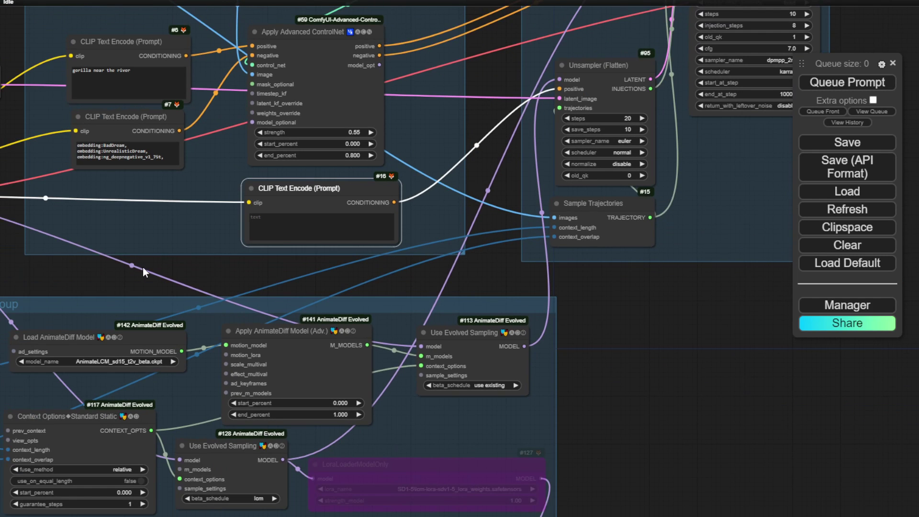
Move the VAE Encode node up and to the left
left_click_drag(143, 272, 372, 287)
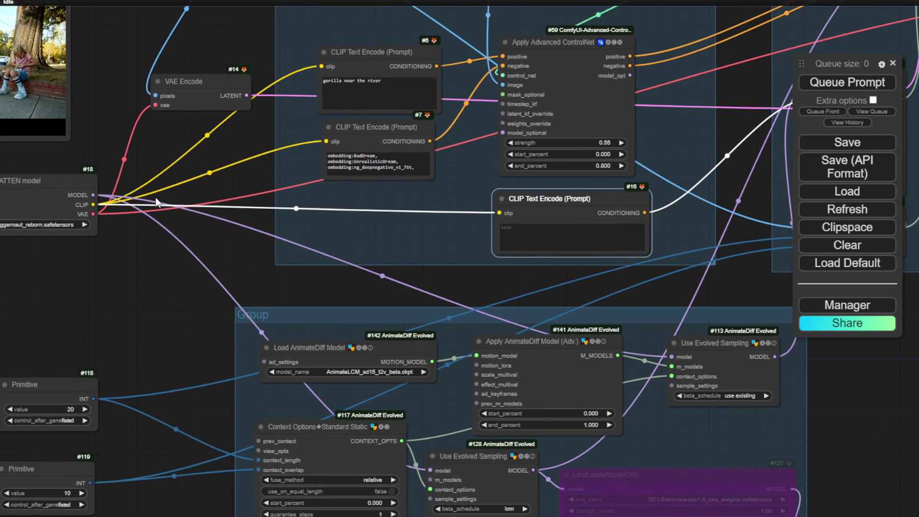
left_click_drag(113, 195, 242, 223)
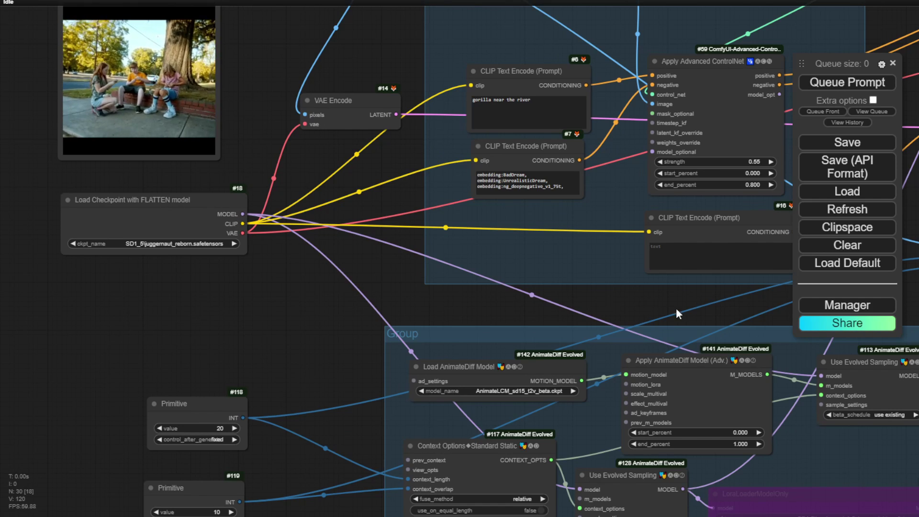
left_click_drag(687, 303, 537, 166)
scroll(537, 166, "up", 2)
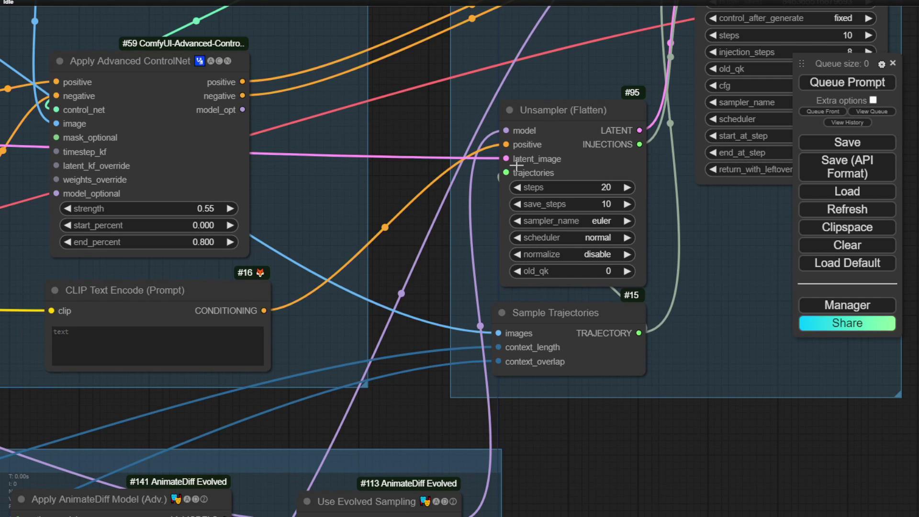
left_click_drag(507, 158, 507, 158)
scroll(388, 172, "down", 4)
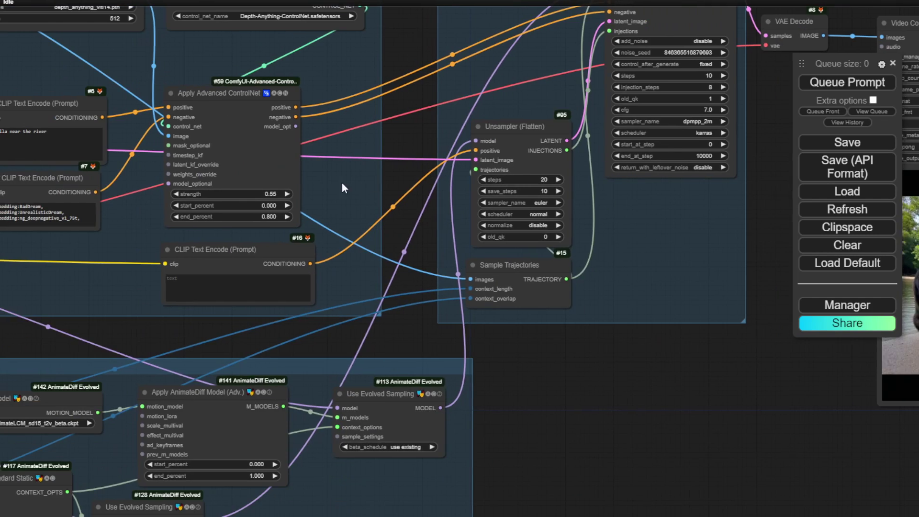
left_click_drag(369, 185, 725, 242)
left_click(213, 187)
left_click_drag(214, 187, 185, 170)
Shift the Upscale Image node slightly left, closer to Load Video
left_click_drag(268, 164, 372, 304)
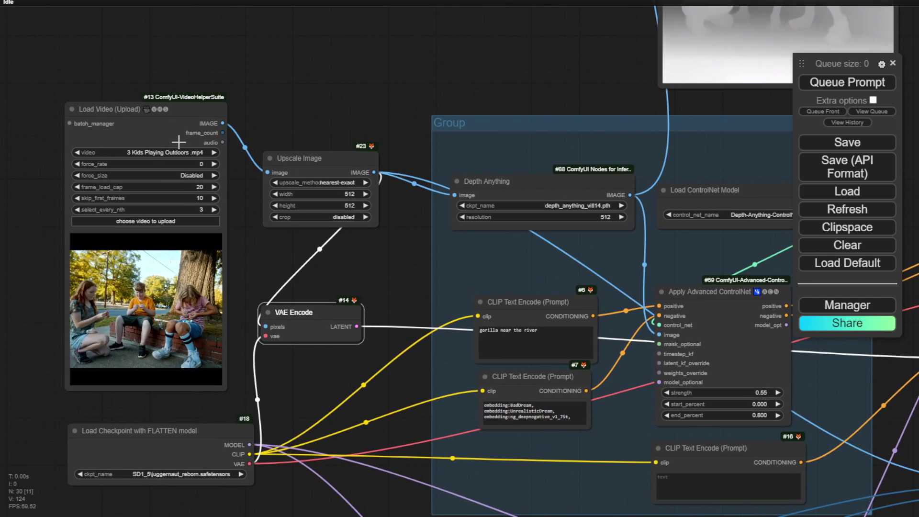
left_click_drag(304, 164, 288, 166)
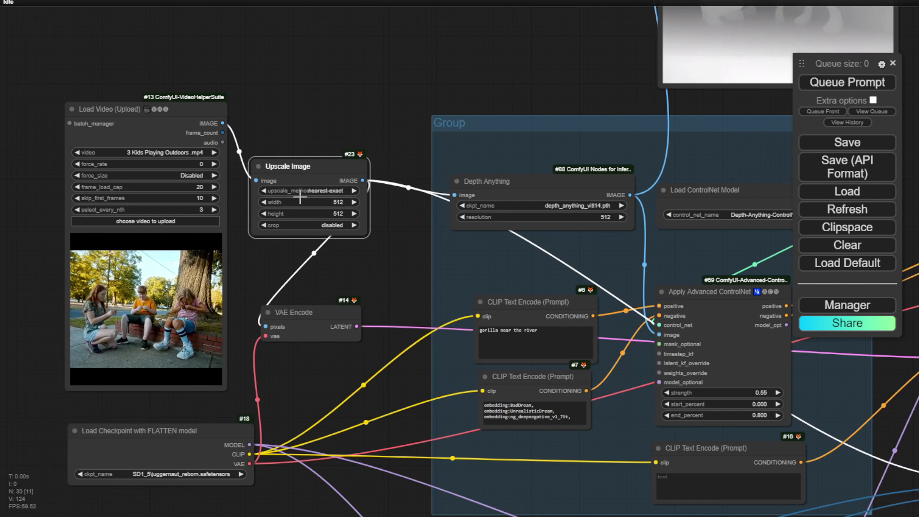
scroll(326, 195, "up", 3)
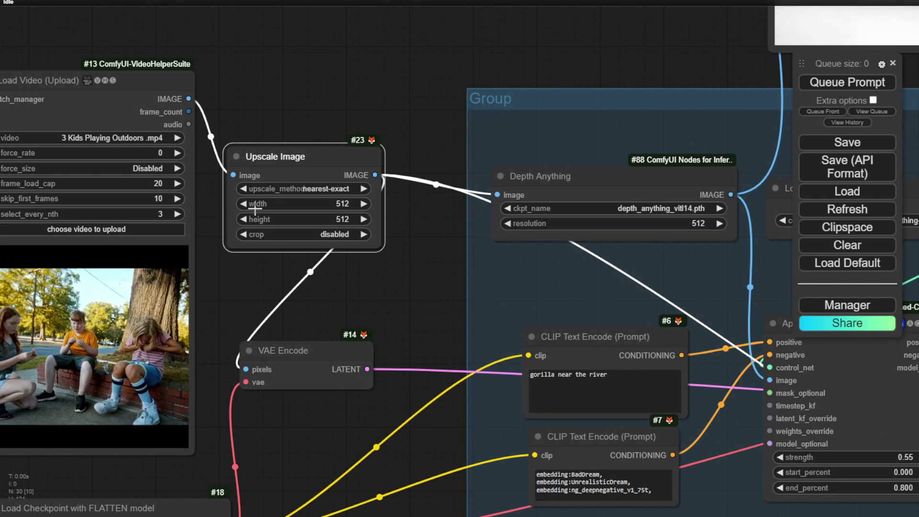
left_click_drag(344, 282, 368, 263)
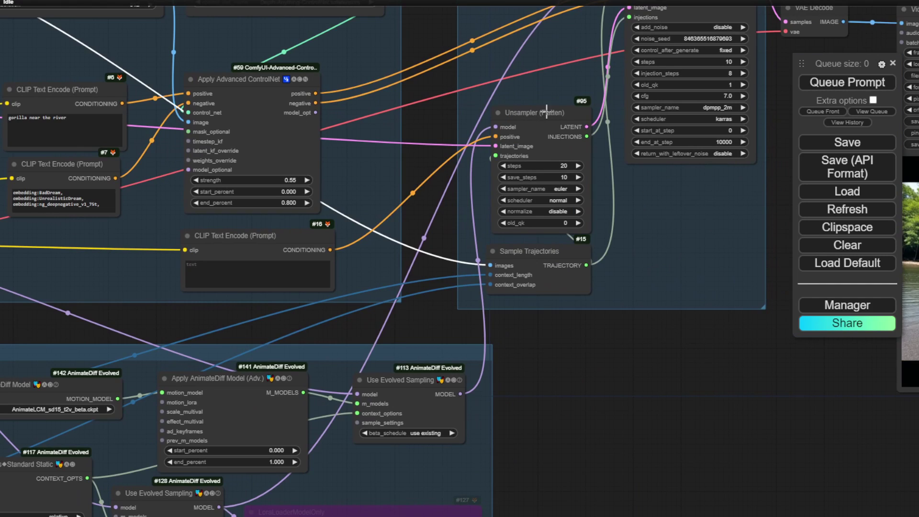
Nudge Unsampler (Flatten) up-left and wire Sample Trajectories' TRAJECTORY output into its trajectories input
scroll(538, 136, "up", 7)
left_click(500, 79)
left_click_drag(501, 79, 488, 75)
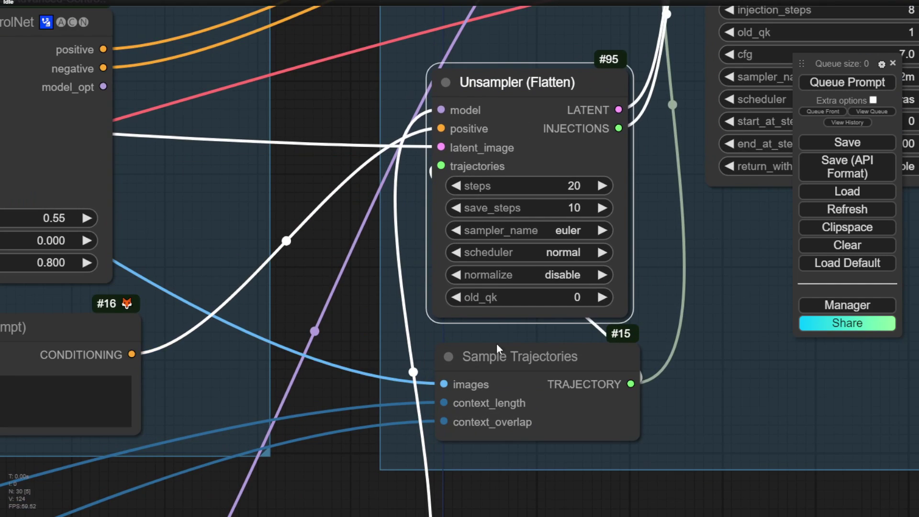
left_click_drag(493, 350, 208, 112)
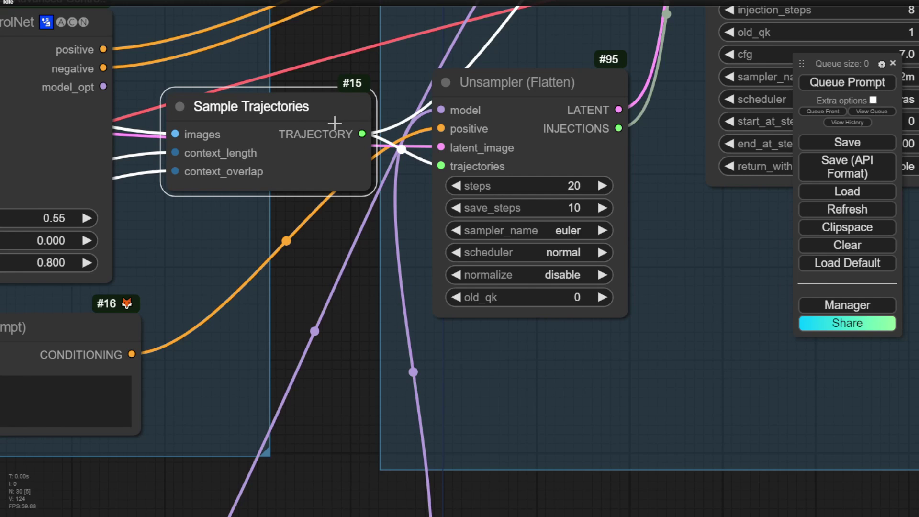
left_click_drag(310, 96, 211, 115)
left_click_drag(274, 154, 438, 163)
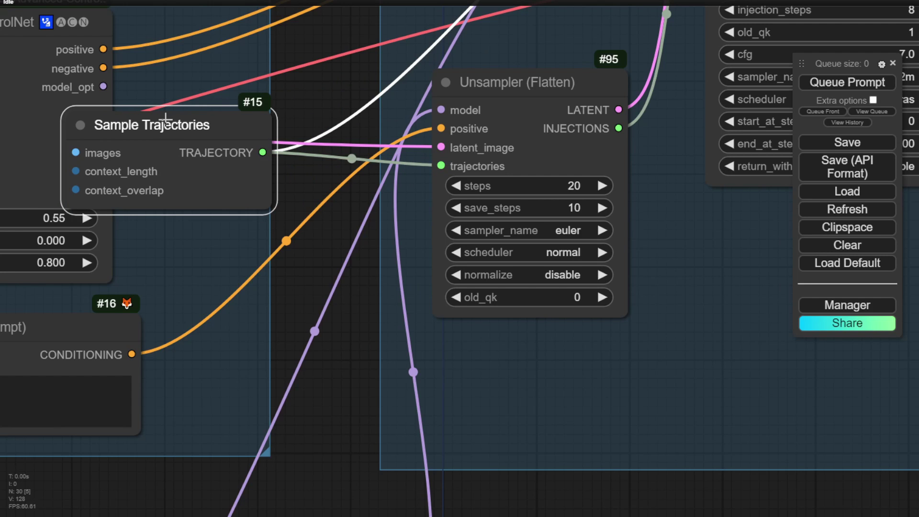
left_click_drag(165, 120, 489, 363)
Move the value-20 Primitive node up beside the AnimateDiff group and widen it
scroll(743, 308, "down", 3)
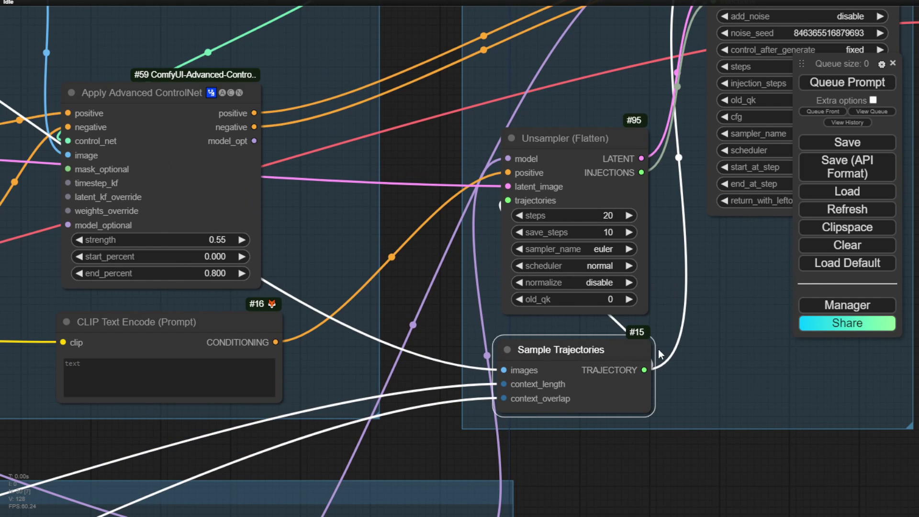
scroll(658, 349, "down", 2)
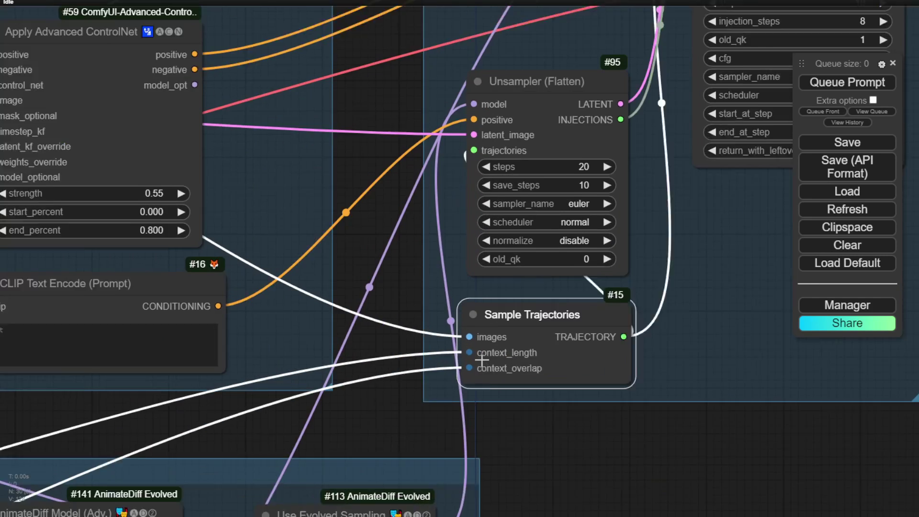
scroll(481, 360, "up", 2)
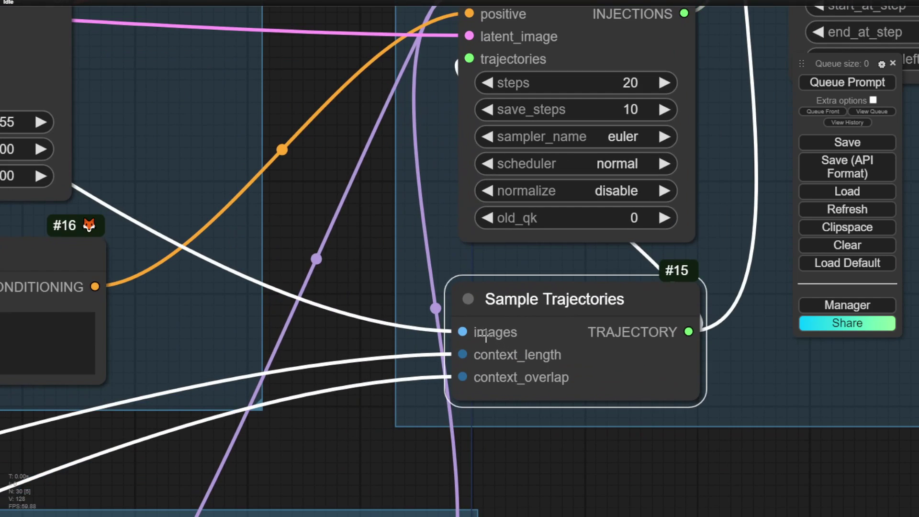
scroll(462, 332, "down", 5)
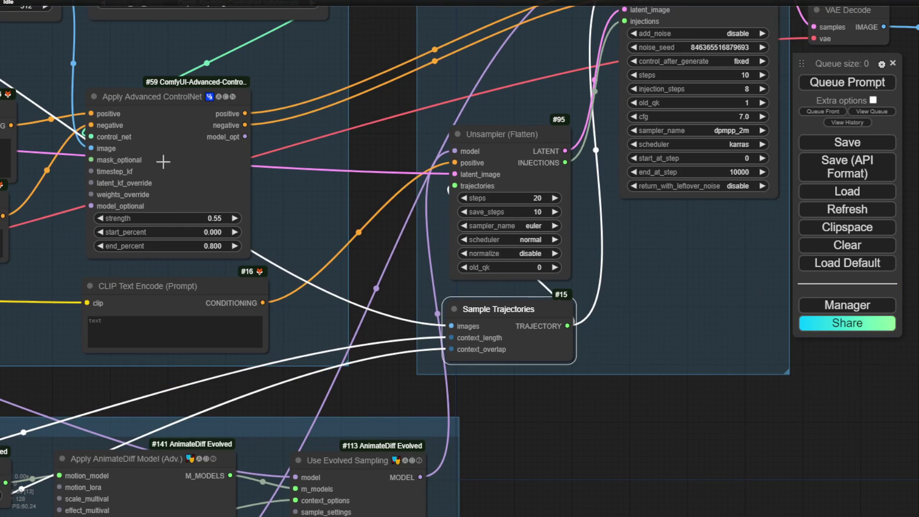
left_click_drag(40, 71, 525, 240)
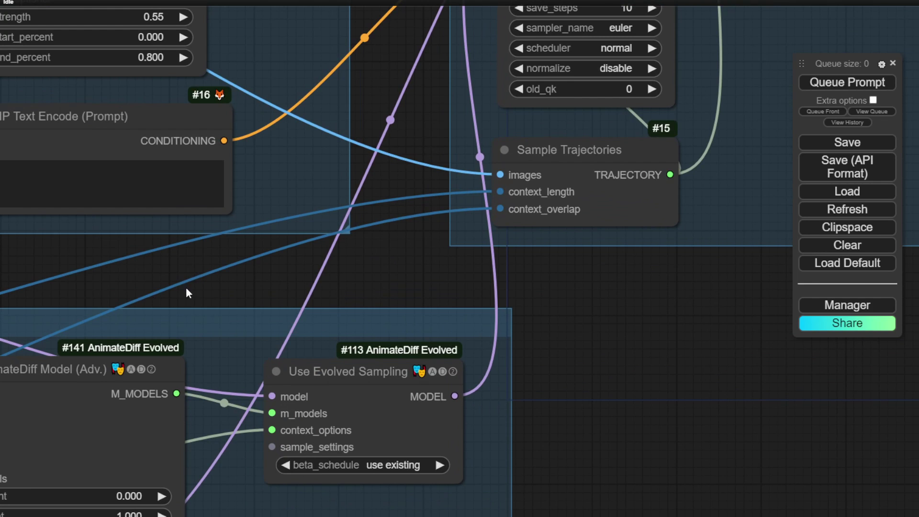
left_click_drag(203, 289, 613, 144)
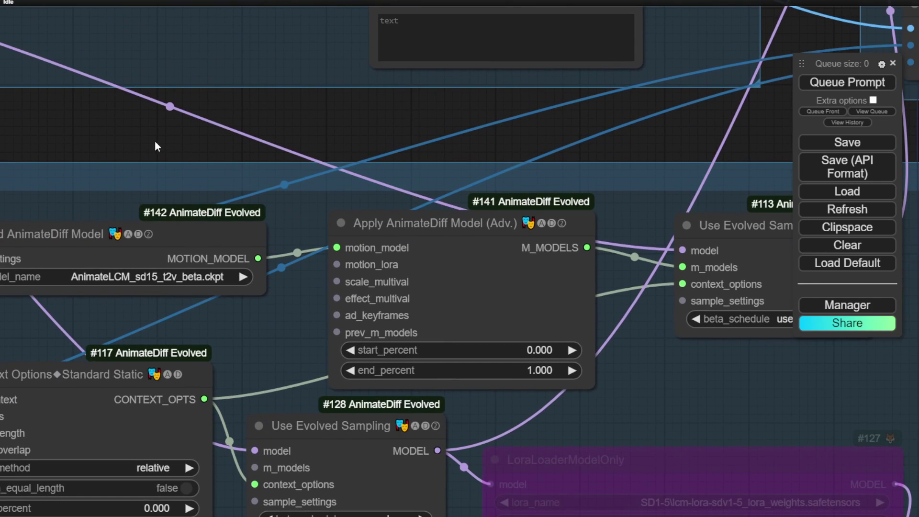
scroll(150, 140, "down", 3)
scroll(427, 90, "down", 2)
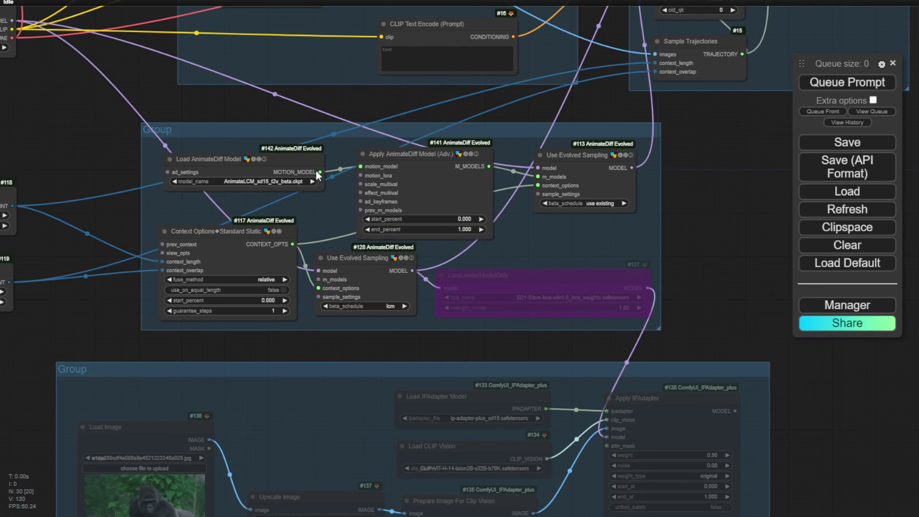
left_click_drag(54, 174, 269, 162)
left_click_drag(200, 184, 271, 89)
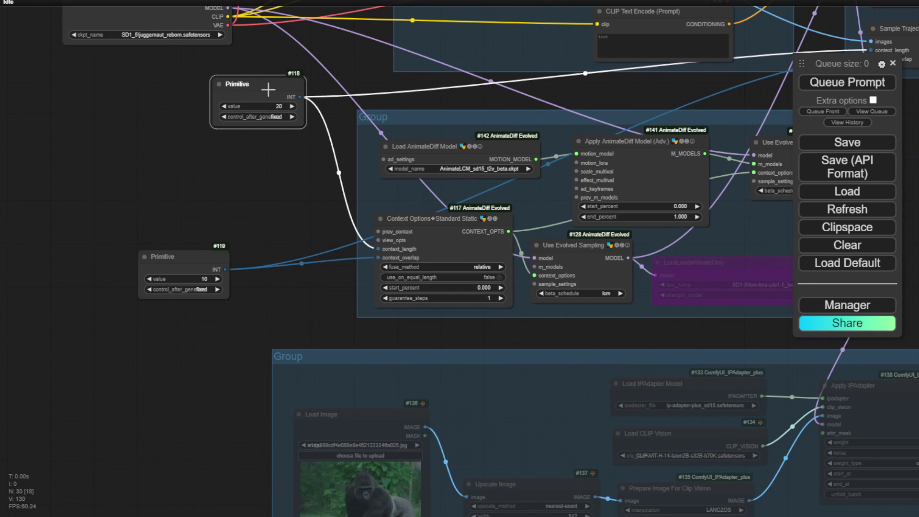
left_click_drag(298, 126, 345, 127)
Move the value-10 Primitive node up beside the group, widen it, and nudge the value-20 node left
left_click_drag(188, 269, 245, 173)
left_click_drag(285, 199, 330, 200)
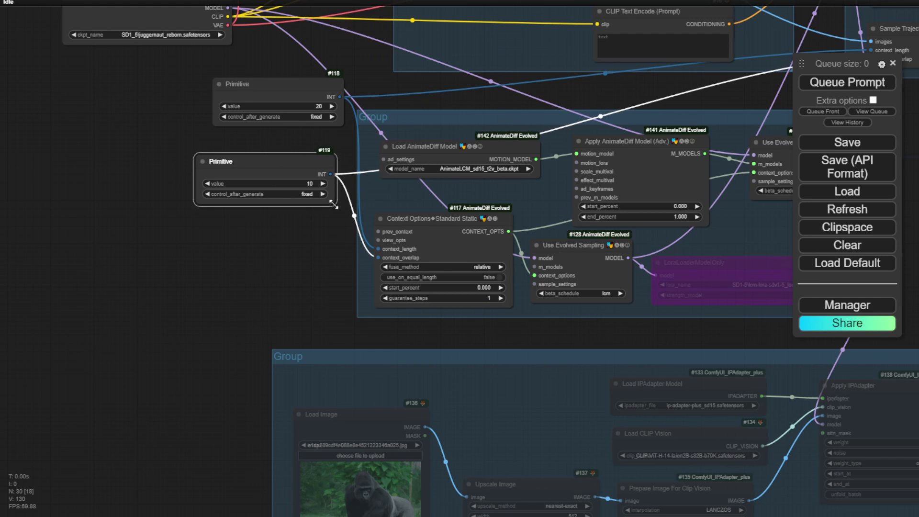
left_click_drag(299, 146, 177, 206)
left_click_drag(164, 144, 152, 146)
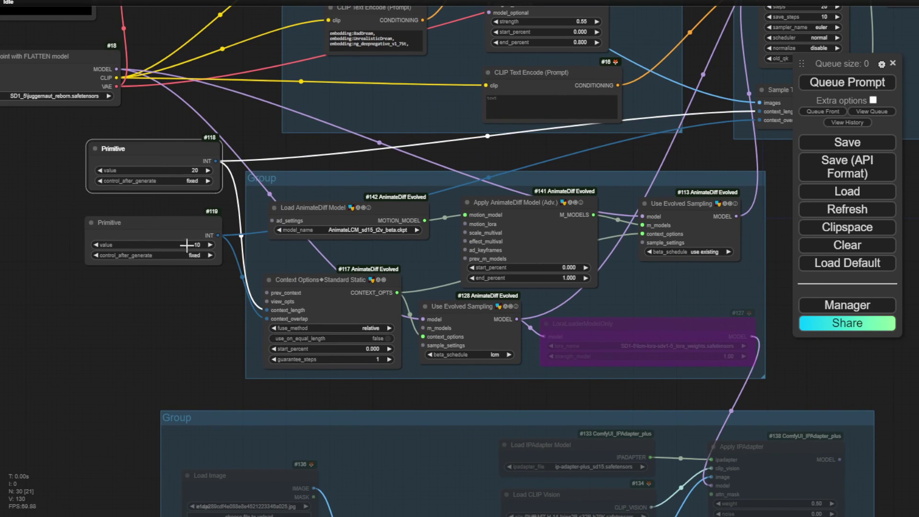
left_click_drag(625, 154, 589, 195)
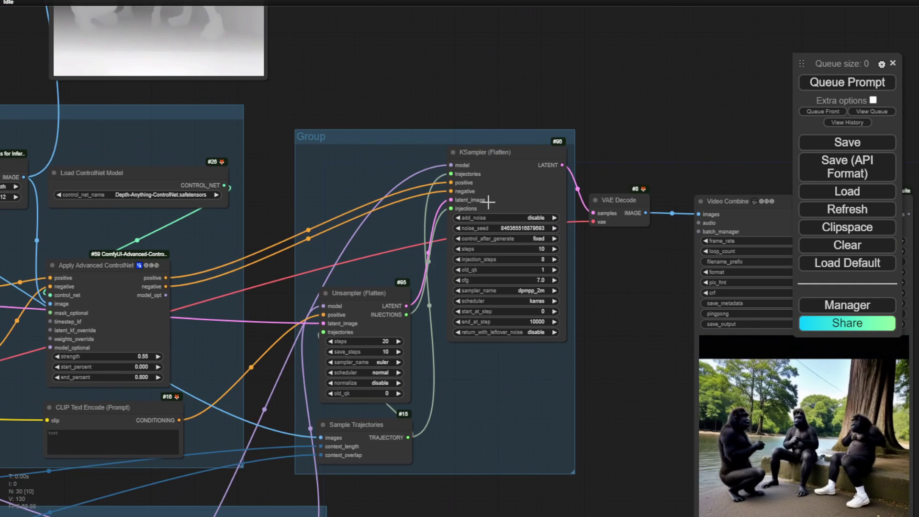
scroll(492, 199, "up", 5)
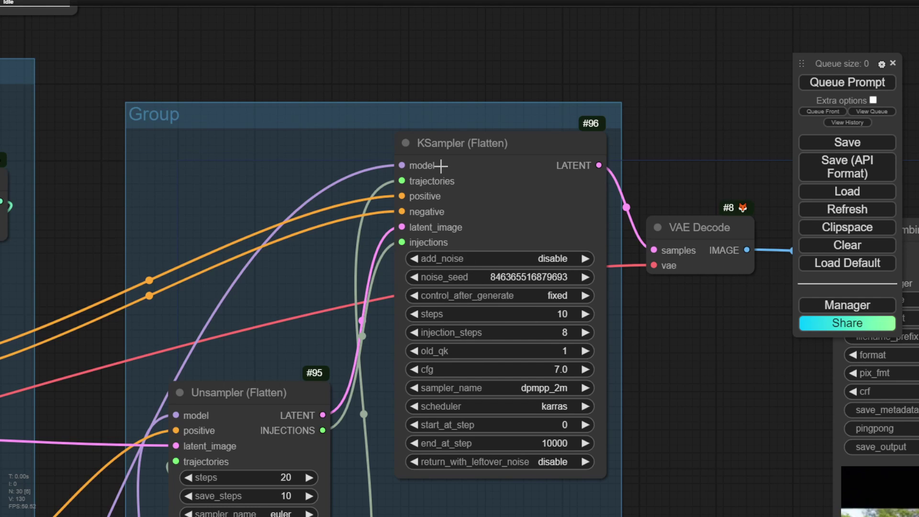
scroll(470, 190, "down", 10)
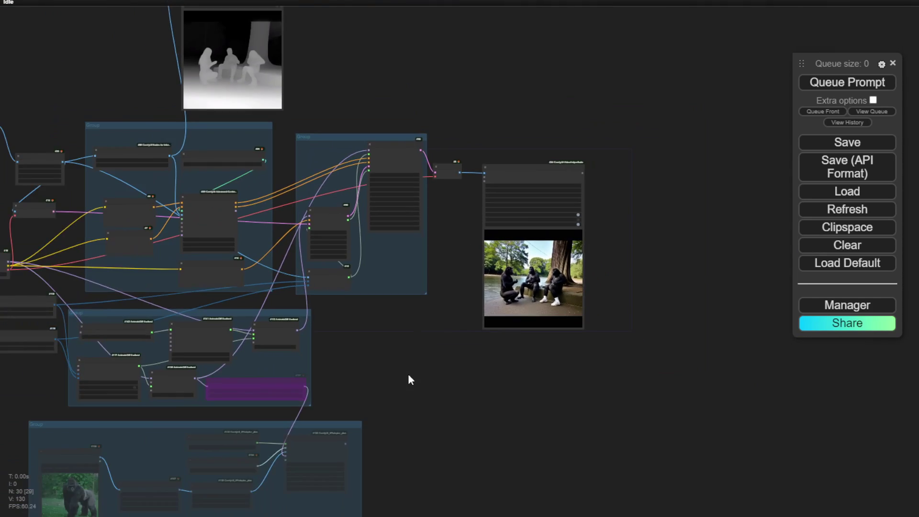
left_click_drag(409, 378, 638, 376)
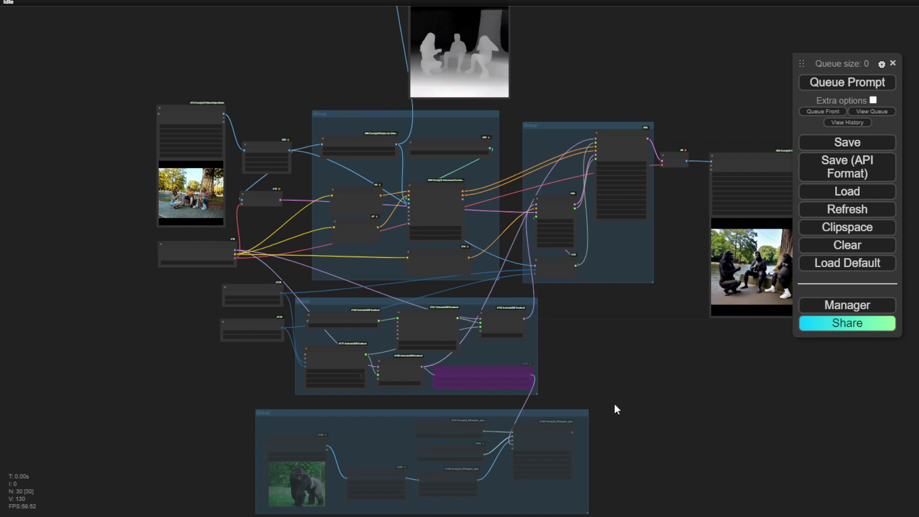
left_click_drag(633, 421, 636, 260)
Change the run mode of all nodes in the gorilla-image IPAdapter group using Set Group Nodes
scroll(527, 292, "up", 7)
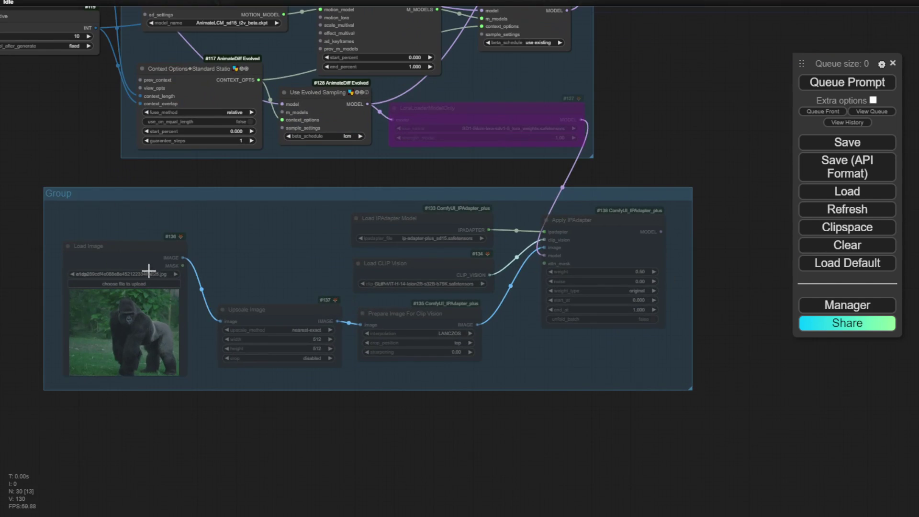
right_click(259, 238)
left_click(279, 332)
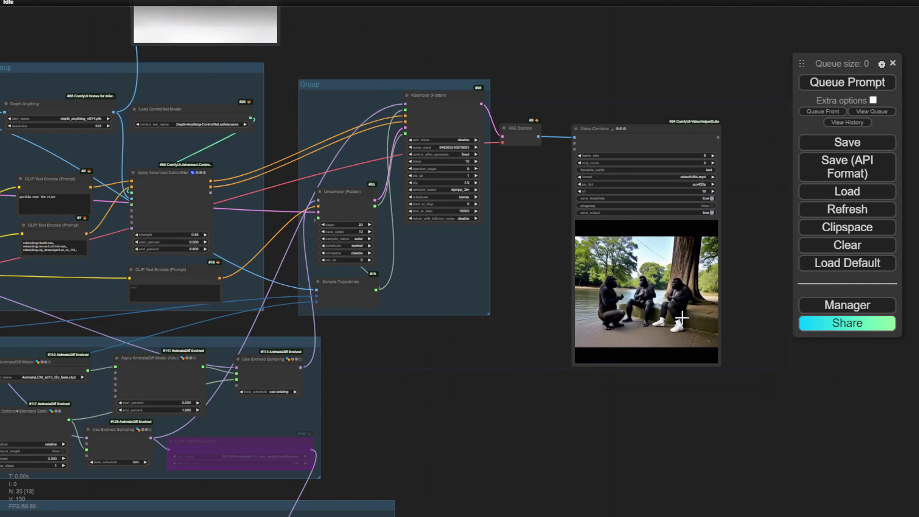
Move the Load Video node beside the output video and widen its preview
scroll(486, 427, "down", 3)
left_click_drag(486, 427, 584, 408)
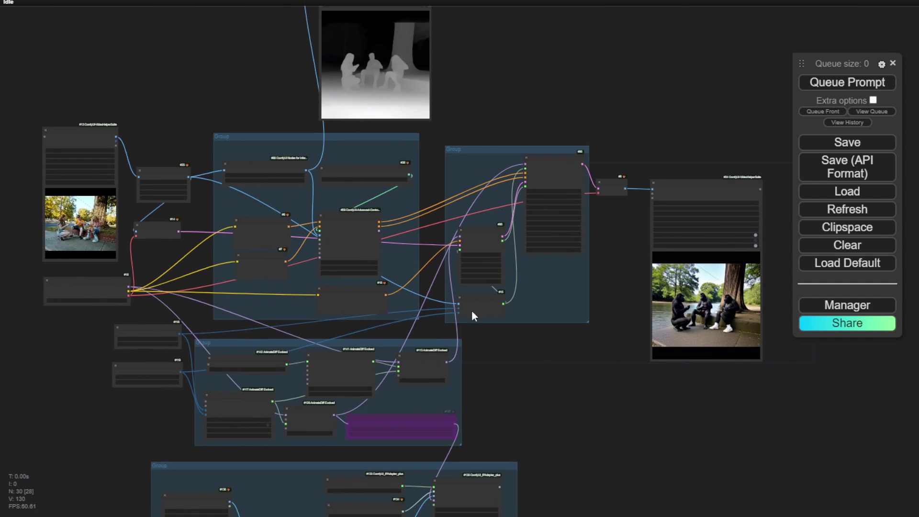
scroll(74, 191, "up", 2)
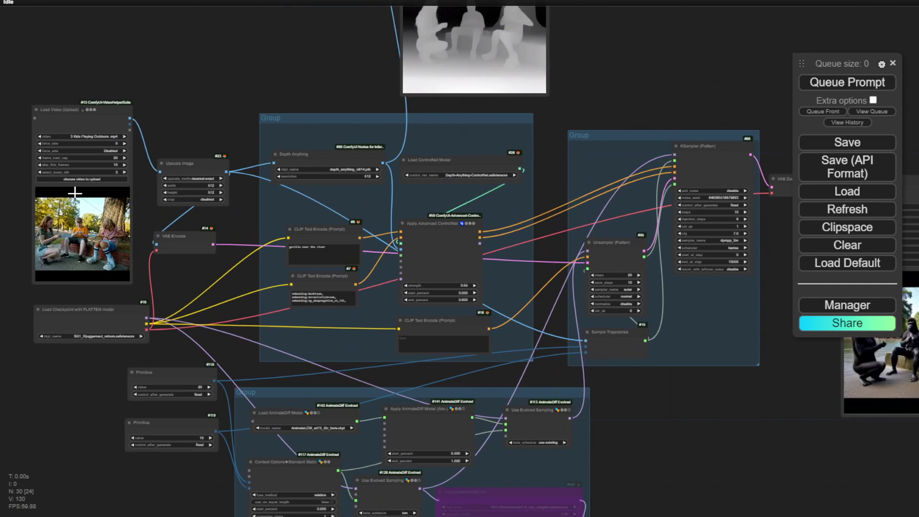
left_click_drag(74, 191, 501, 512)
left_click_drag(599, 489, 509, 358)
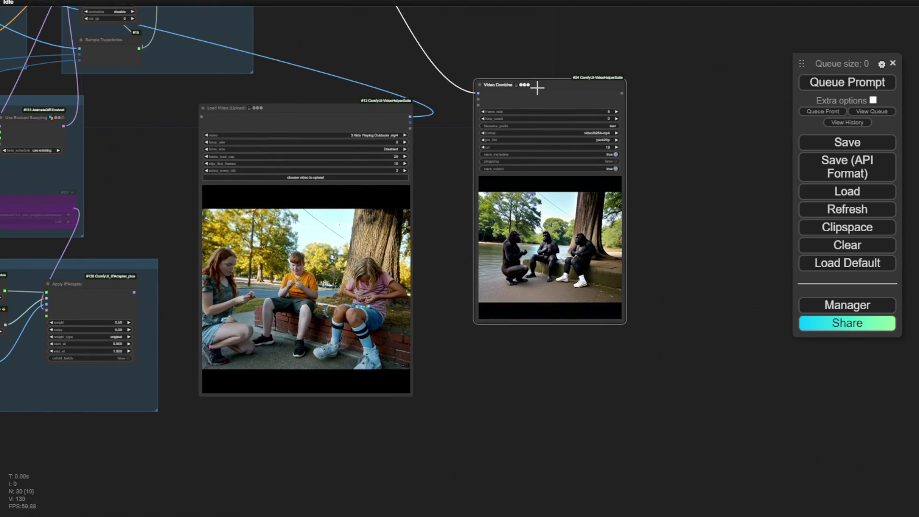
Place Video Combine next to the source video and enlarge it to match
left_click_drag(537, 86, 502, 107)
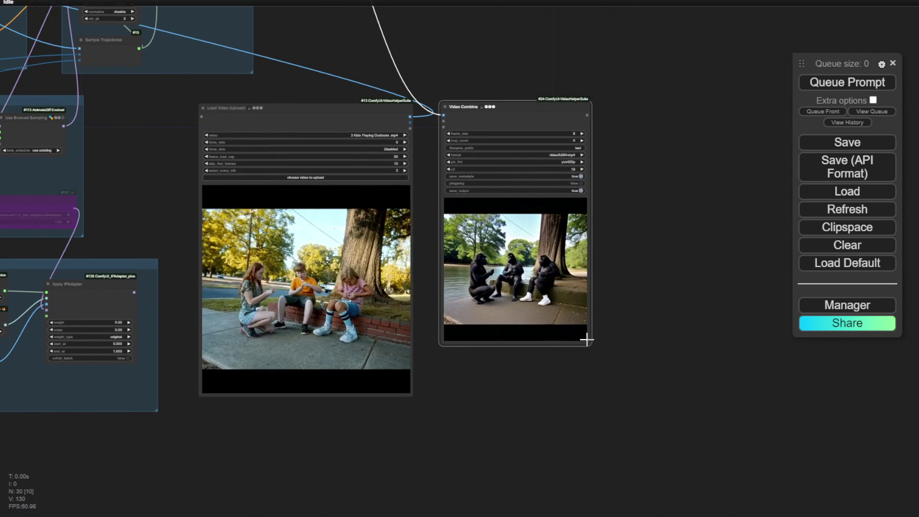
left_click_drag(588, 343, 641, 366)
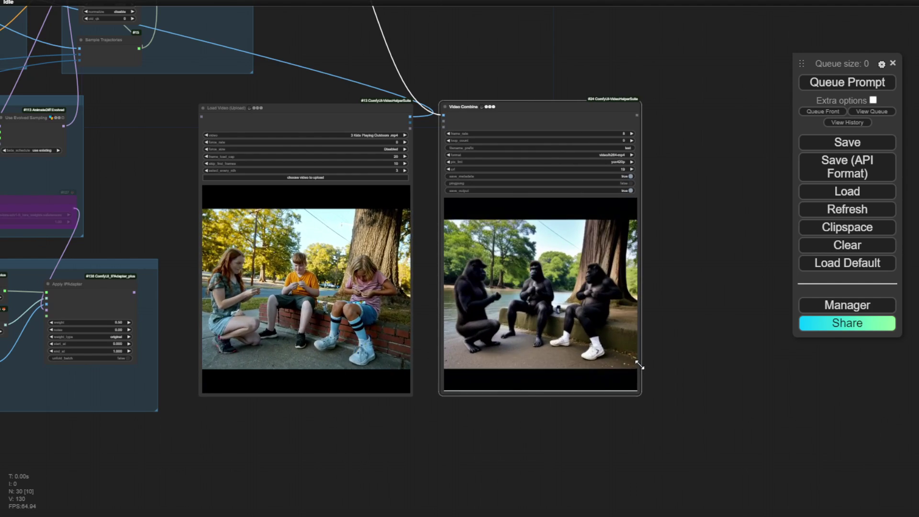
scroll(490, 430, "down", 3)
left_click_drag(494, 438, 497, 354)
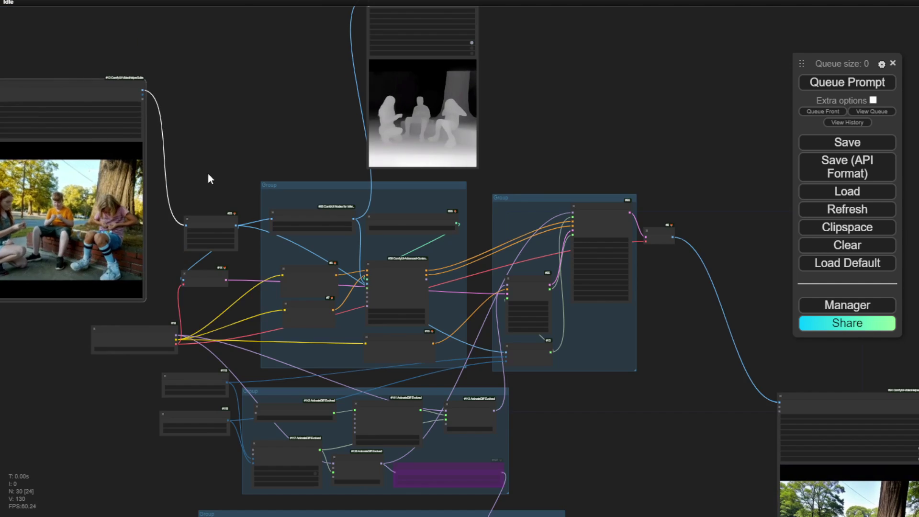
Move the 'gorilla near the river' prompt node up-left, enlarge it, then lower it slightly
scroll(277, 247, "up", 8)
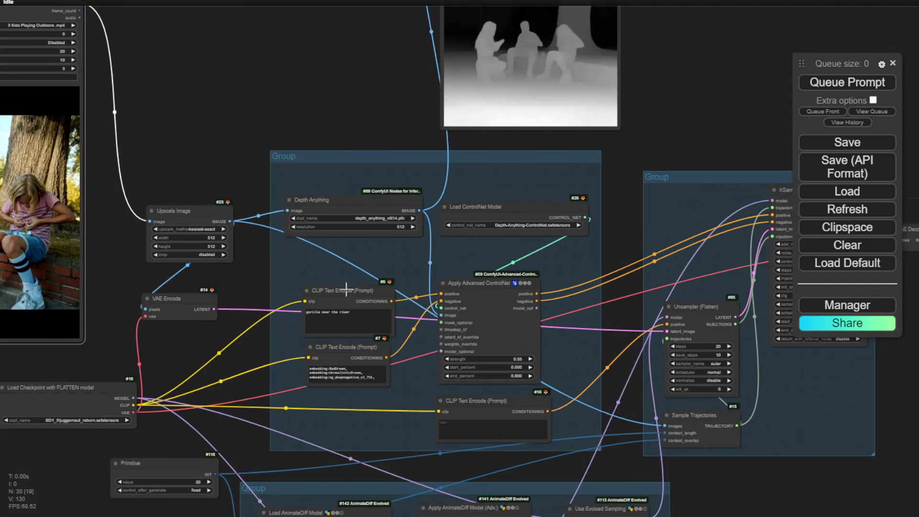
left_click_drag(298, 267, 235, 151)
left_click_drag(278, 186, 252, 141)
left_click_drag(316, 185, 369, 202)
scroll(324, 141, "up", 3)
left_click_drag(302, 159, 304, 181)
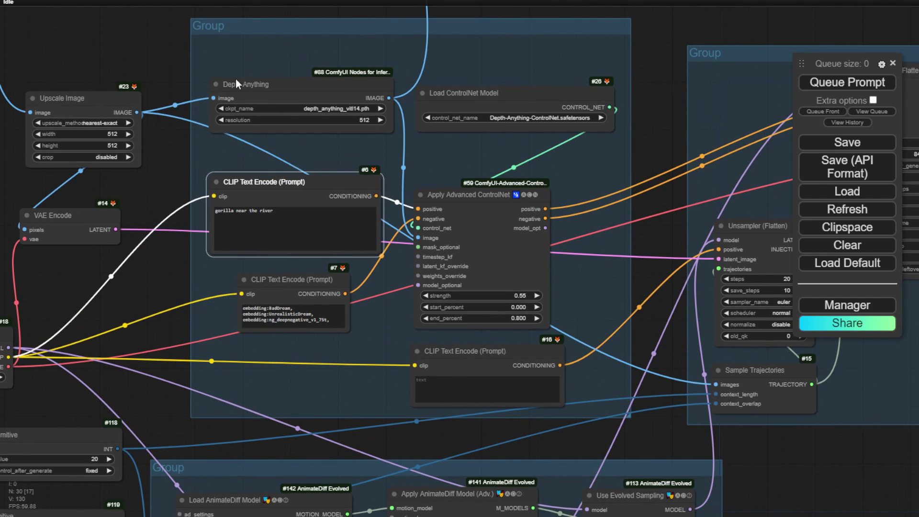
scroll(249, 249, "up", 3)
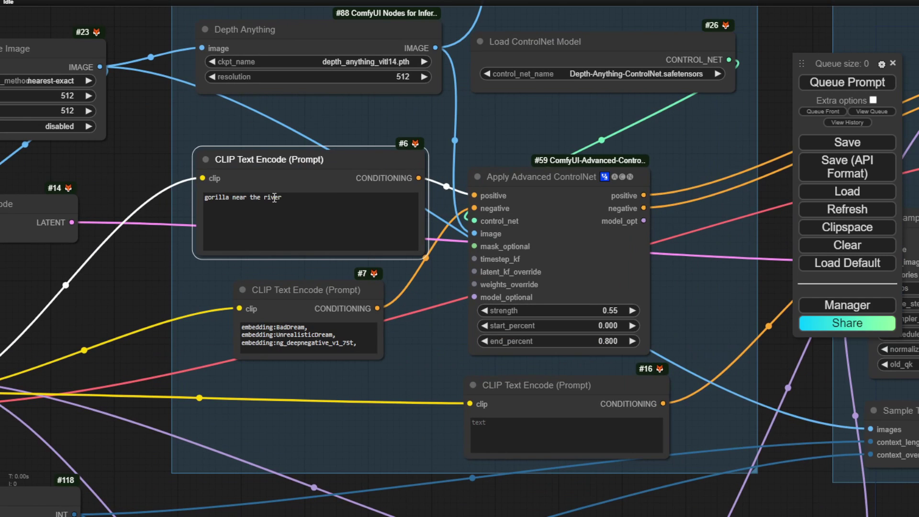
scroll(342, 254, "down", 7)
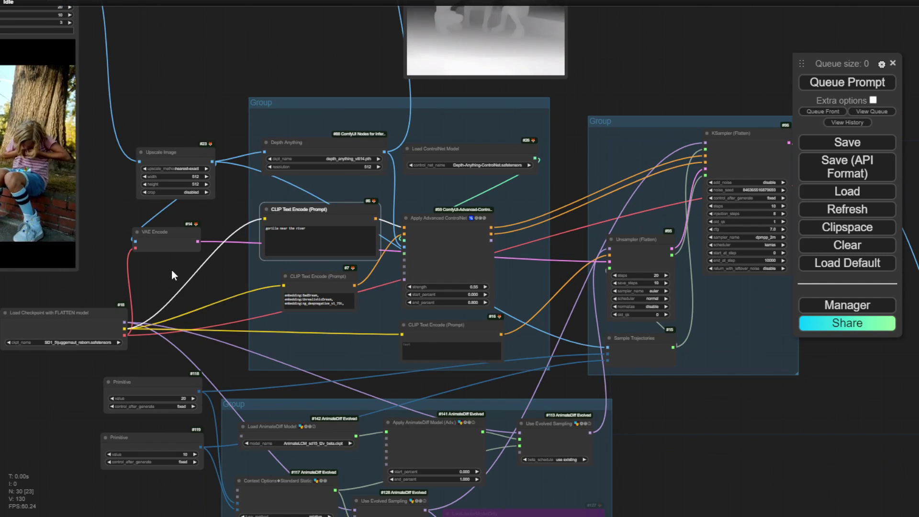
left_click_drag(171, 269, 326, 337)
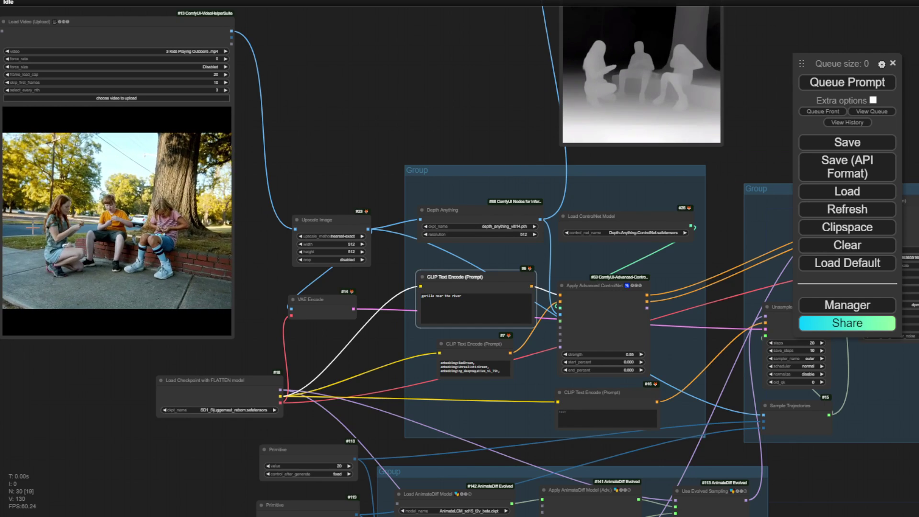
Move the gorilla output node up-left and set all IPAdapter group nodes to Always
scroll(449, 135, "down", 5)
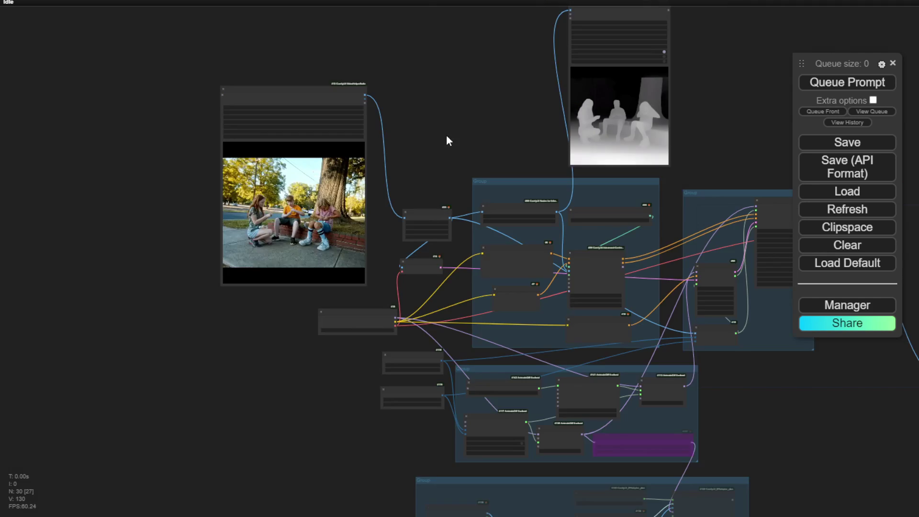
left_click_drag(448, 138, 22, 38)
left_click_drag(574, 285, 522, 94)
left_click_drag(89, 416, 381, 311)
scroll(380, 309, "up", 7)
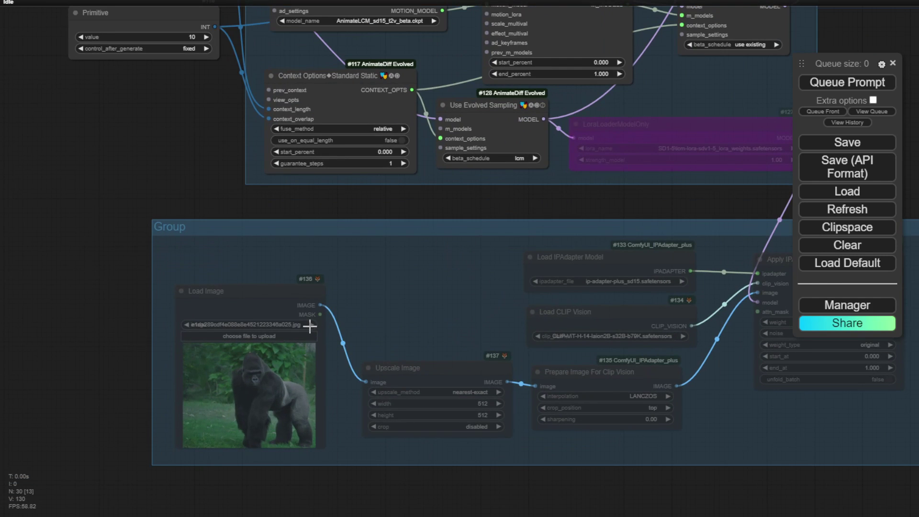
right_click(373, 298)
left_click(402, 404)
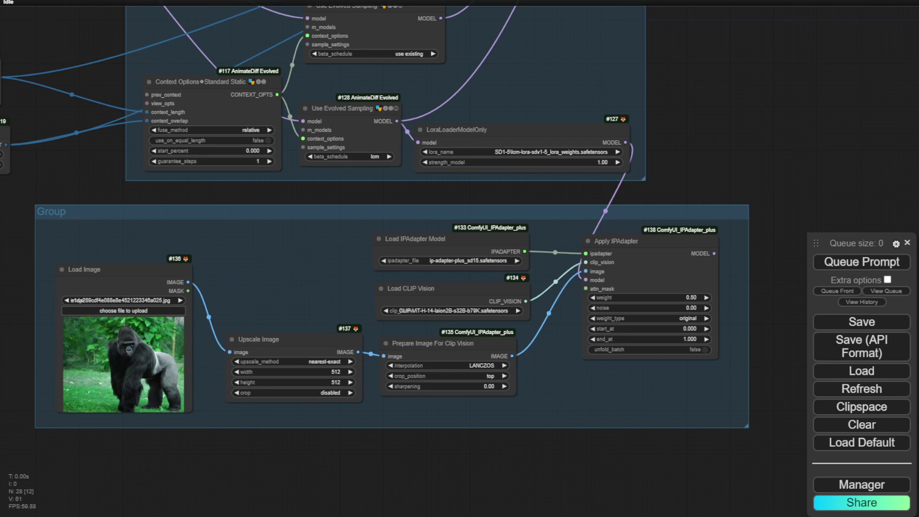
Load Pic of lazerd.jpg into the Load Image node in place of the gorilla picture
left_click_drag(0, 364, 98, 364)
scroll(197, 479, "up", 7)
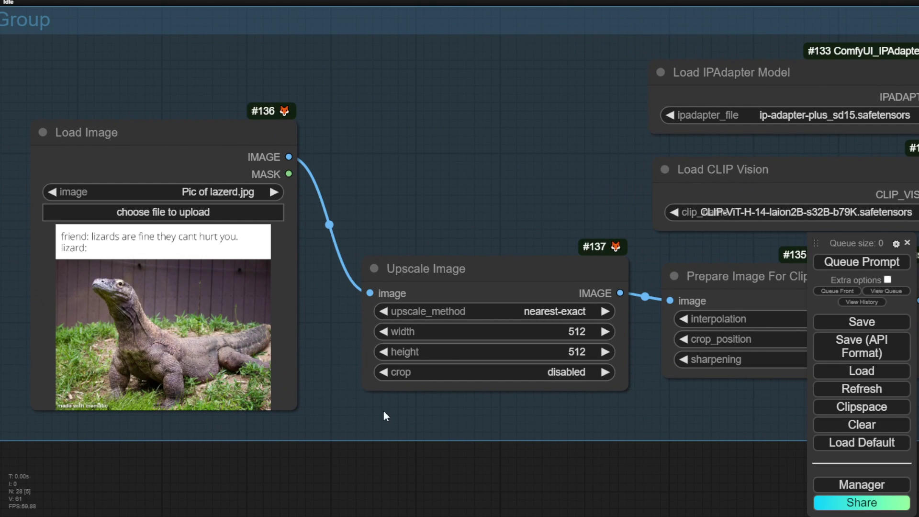
scroll(384, 414, "down", 7)
left_click_drag(870, 86, 855, 287)
scroll(174, 142, "down", 6)
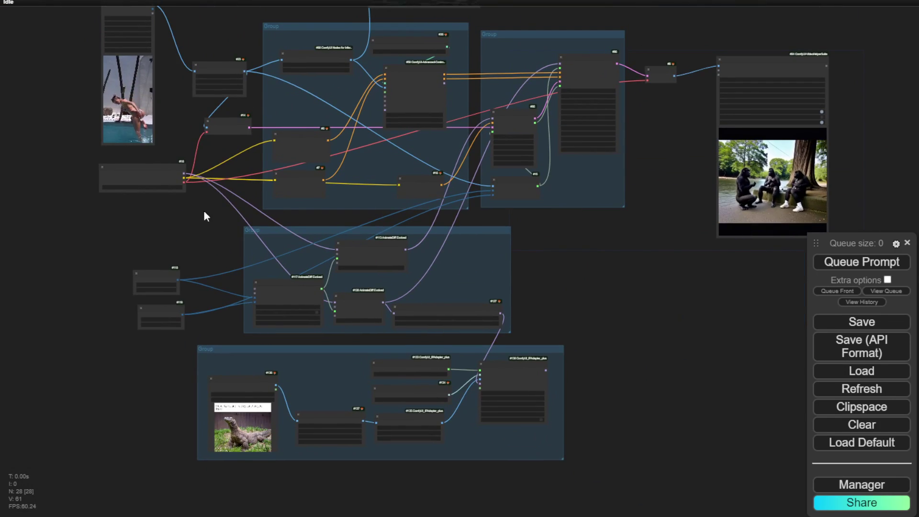
scroll(201, 229, "up", 6)
left_click_drag(196, 236, 61, 344)
scroll(248, 201, "up", 2)
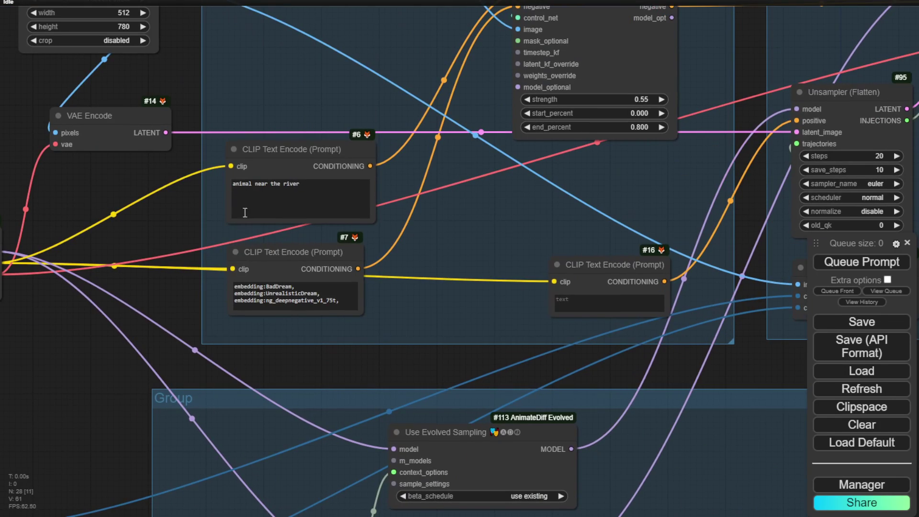
left_click(316, 186)
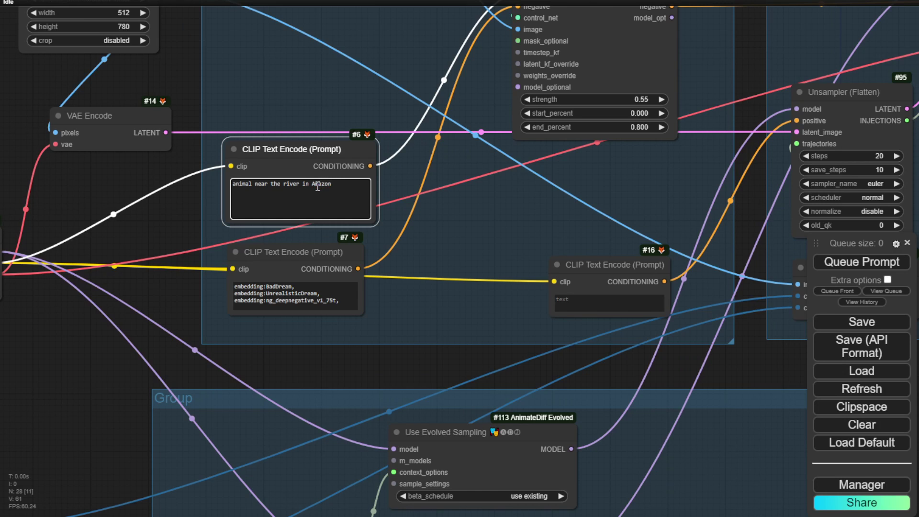
scroll(455, 228, "down", 5)
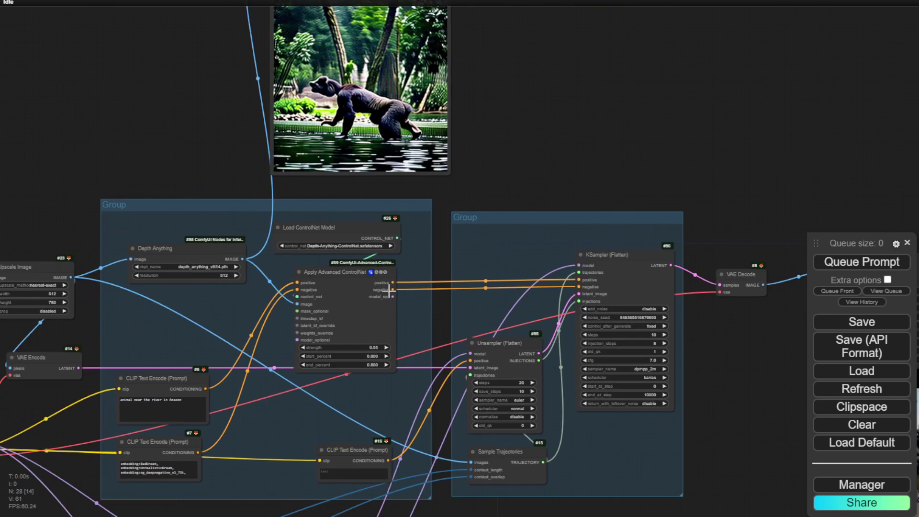
left_click_drag(528, 79, 537, 177)
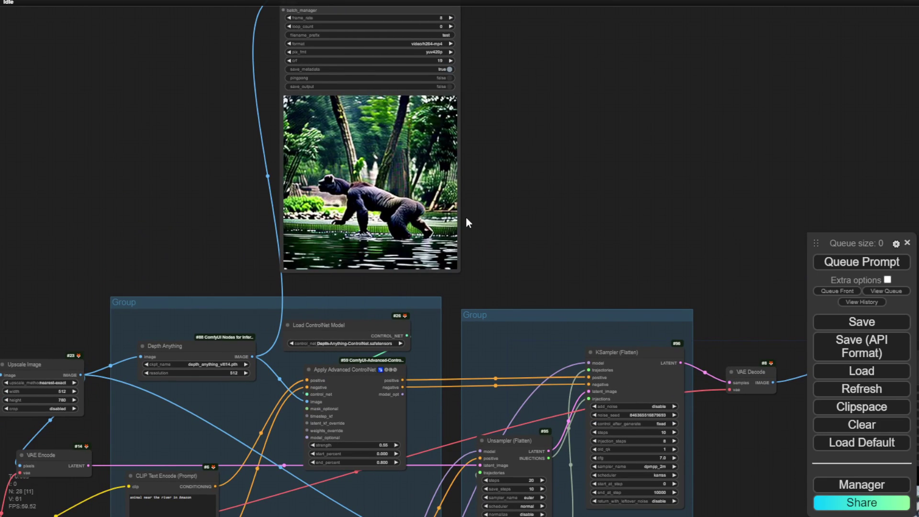
Drag Unsampler (Flatten) out of its group to reveal its links to the lizard IPAdapter group
scroll(498, 227, "down", 3)
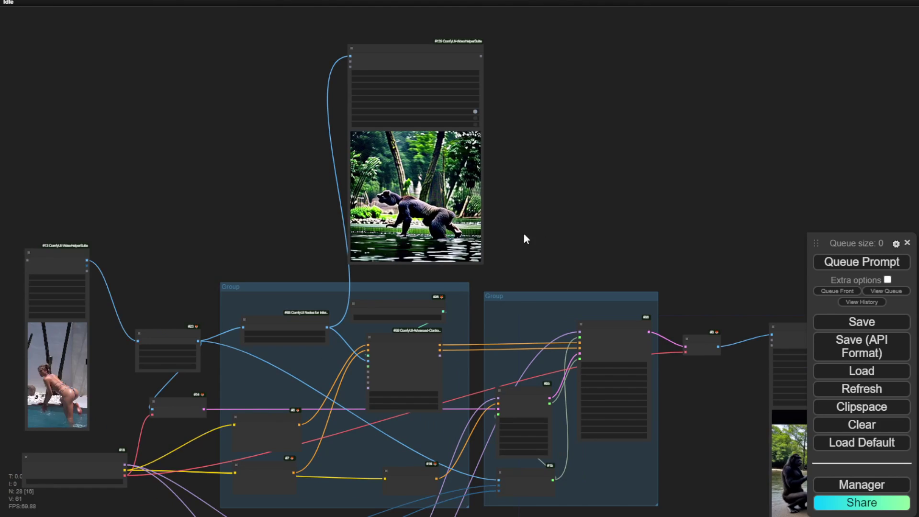
left_click_drag(572, 325, 499, 21)
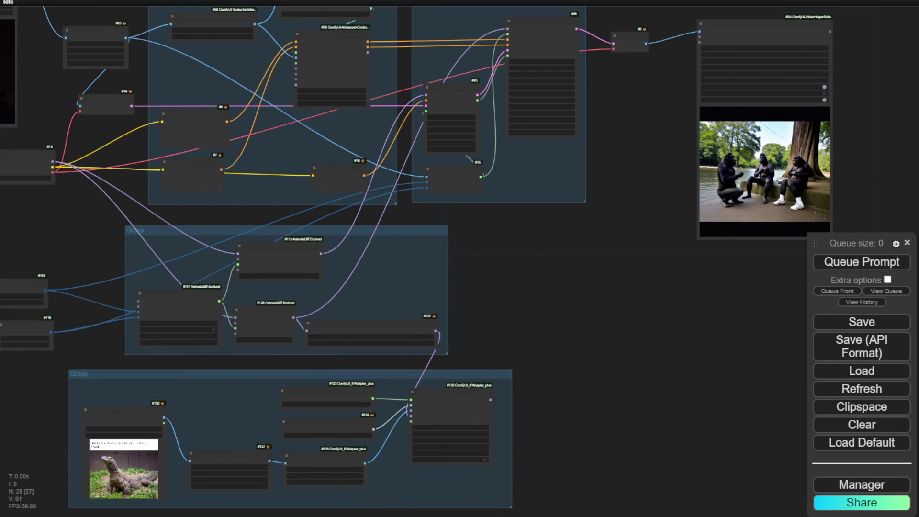
left_click_drag(258, 430, 275, 309)
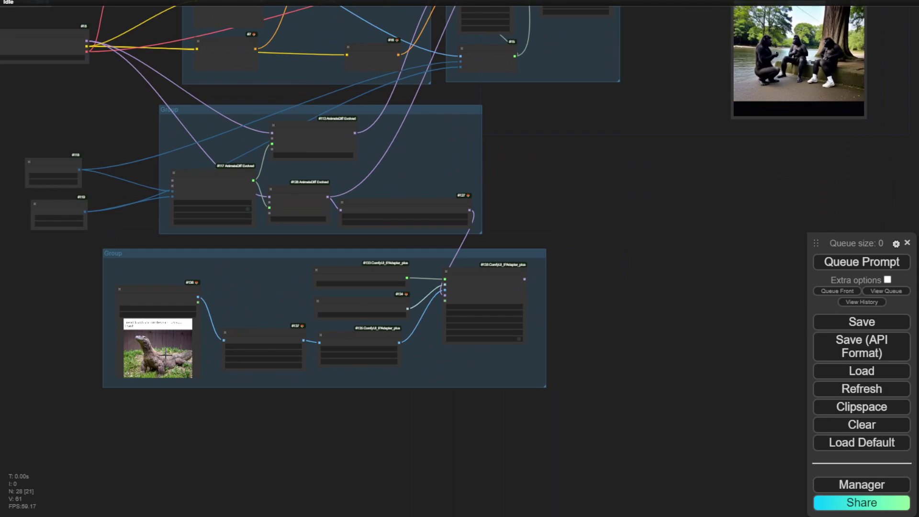
scroll(144, 353, "up", 8)
scroll(378, 245, "down", 3)
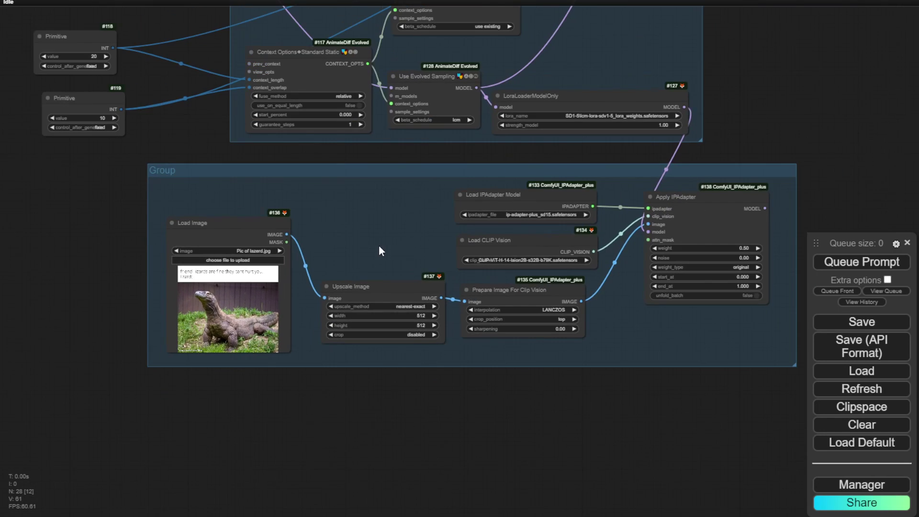
left_click_drag(769, 71, 468, 378)
scroll(432, 261, "up", 2)
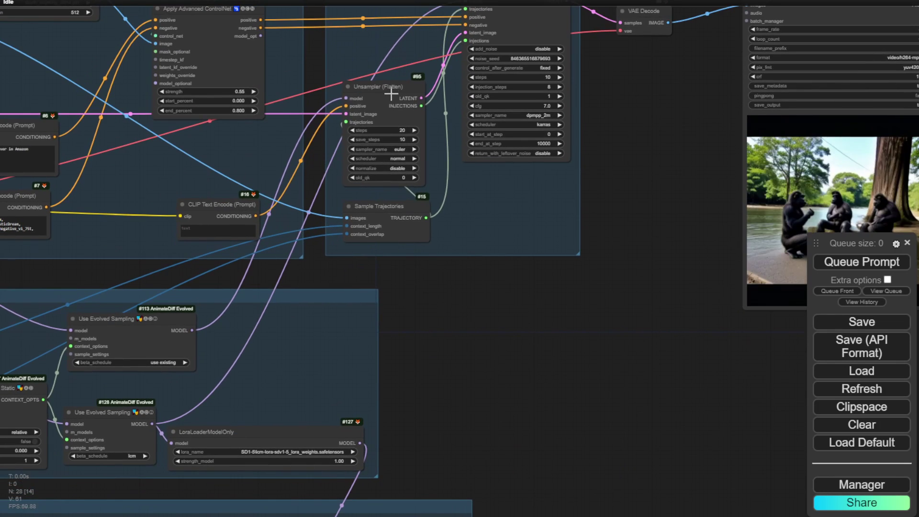
left_click_drag(390, 90, 461, 351)
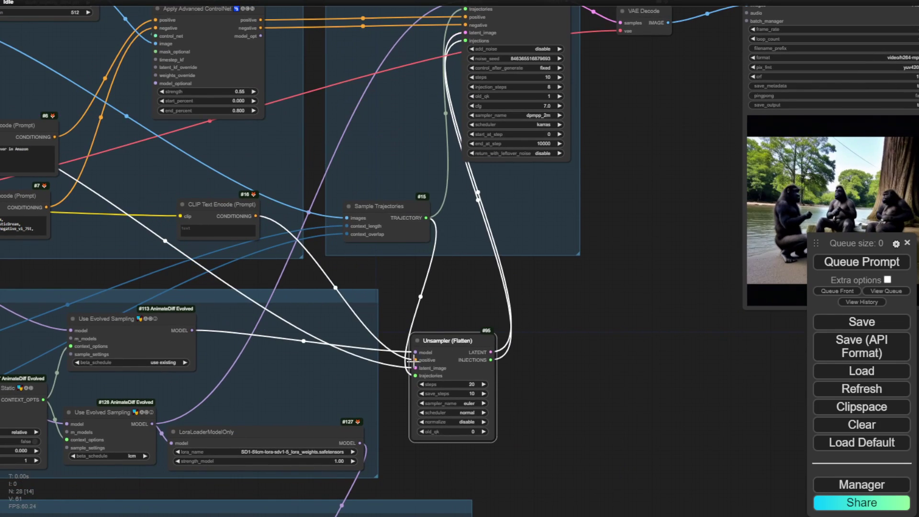
left_click_drag(119, 382, 582, 343)
scroll(531, 172, "down", 2)
Return Unsampler (Flatten) to the sampler group and queue the workflow to run
left_click_drag(589, 409, 539, 51)
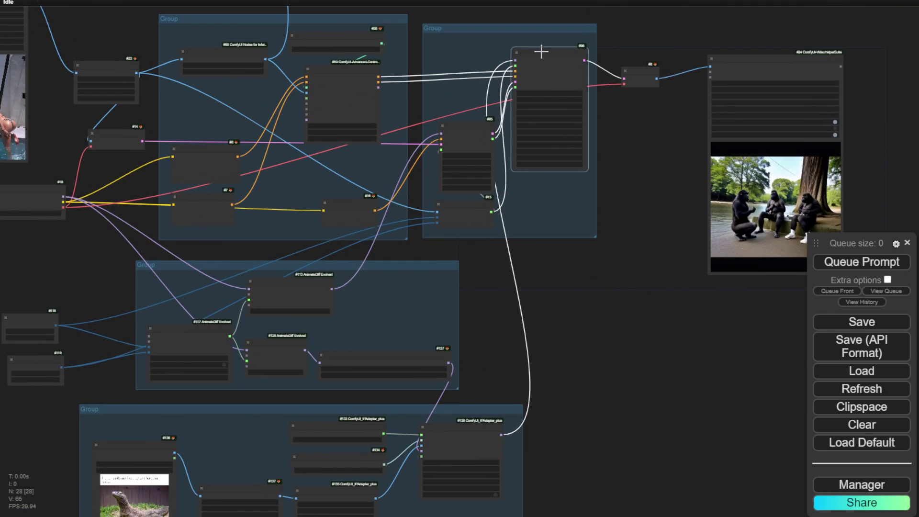
left_click(646, 124)
left_click(870, 262)
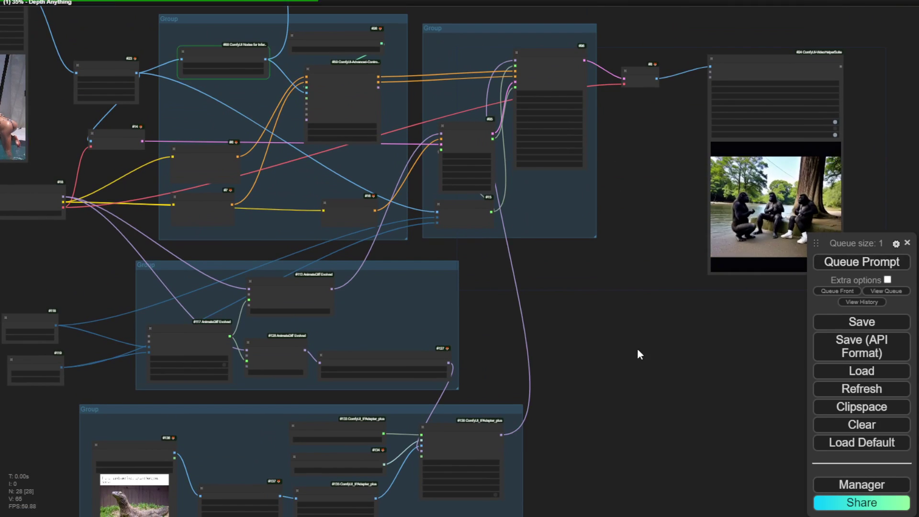
Follow the run across the canvas and move the depth preview node lower
scroll(614, 341, "down", 4)
left_click_drag(630, 323, 591, 489)
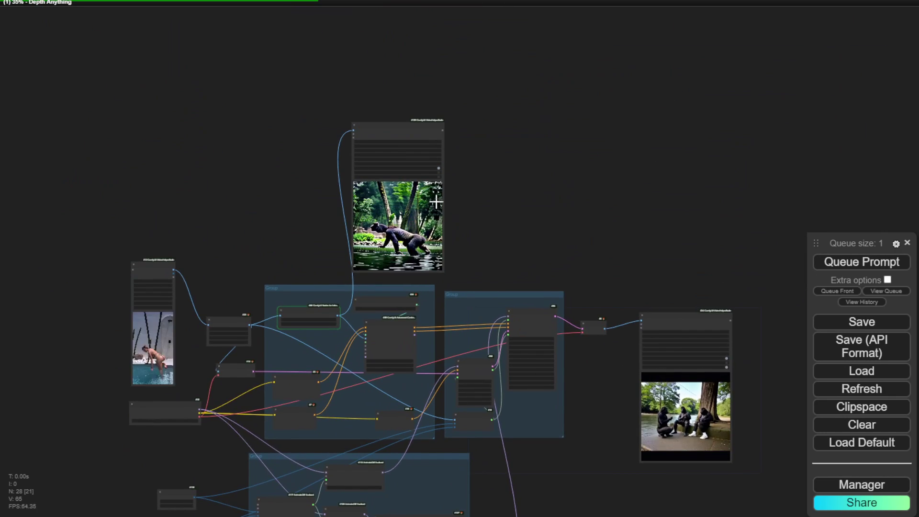
scroll(436, 199, "up", 6)
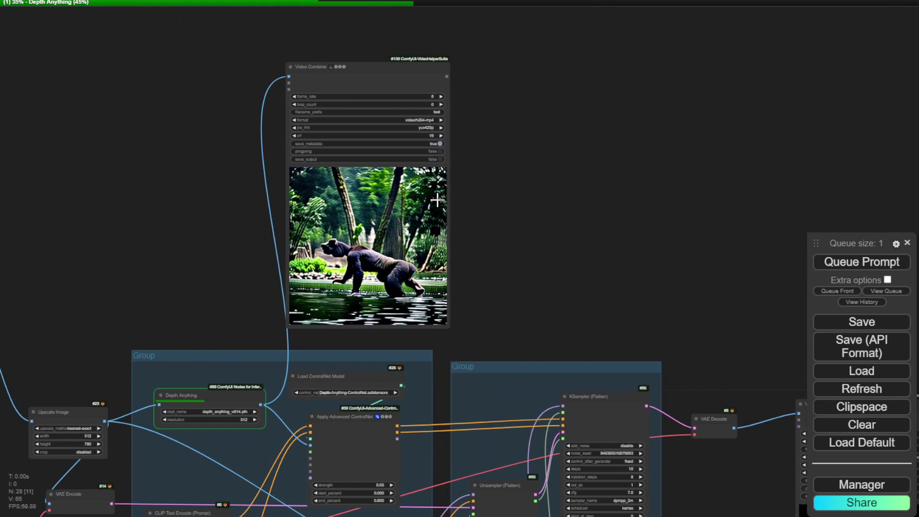
scroll(602, 165, "up", 7)
scroll(481, 85, "down", 3)
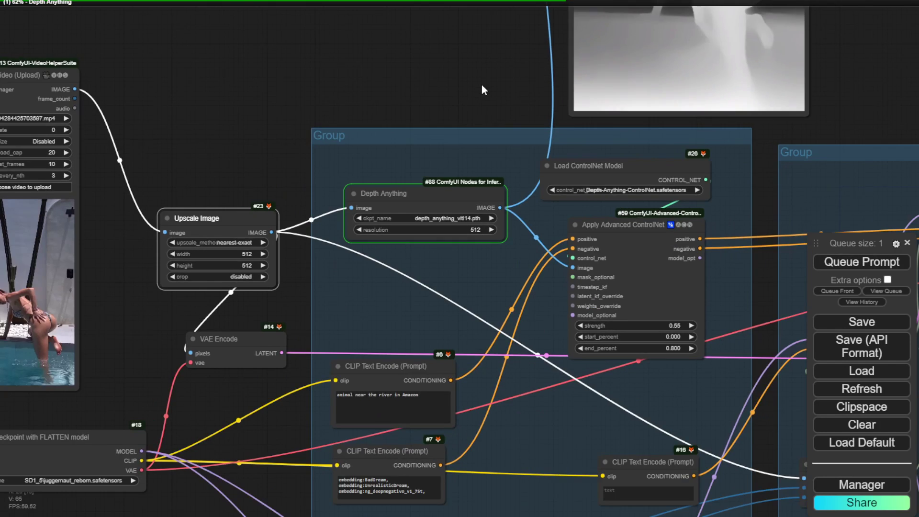
left_click_drag(481, 82, 397, 136)
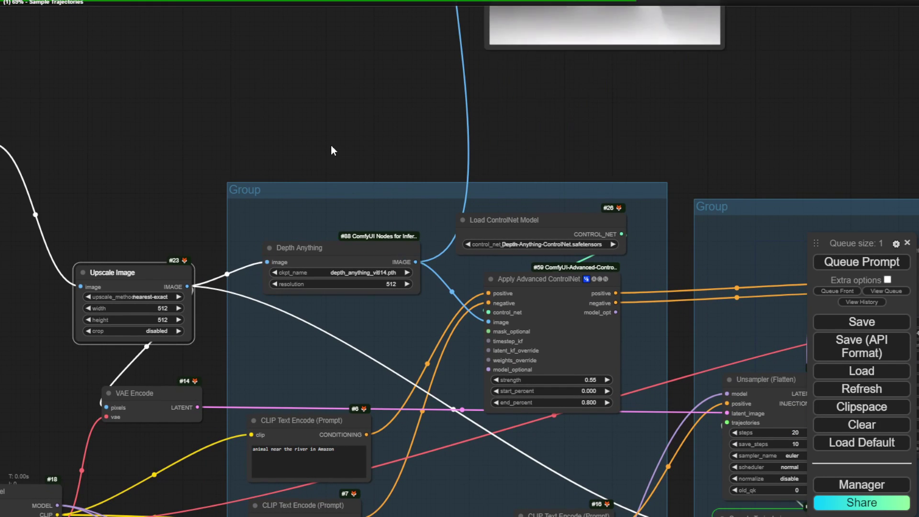
scroll(333, 146, "down", 4)
left_click_drag(344, 150, 256, 314)
left_click_drag(257, 202, 233, 293)
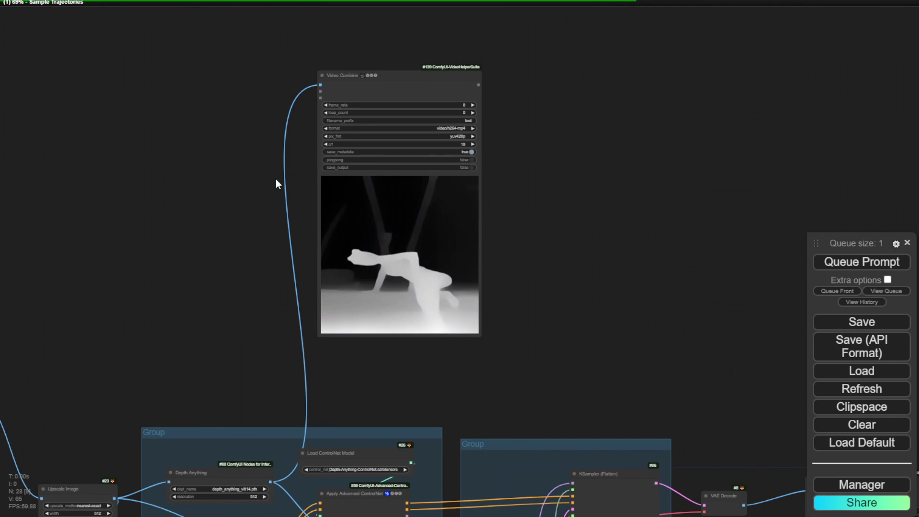
left_click_drag(396, 76, 406, 147)
left_click_drag(590, 272, 508, 80)
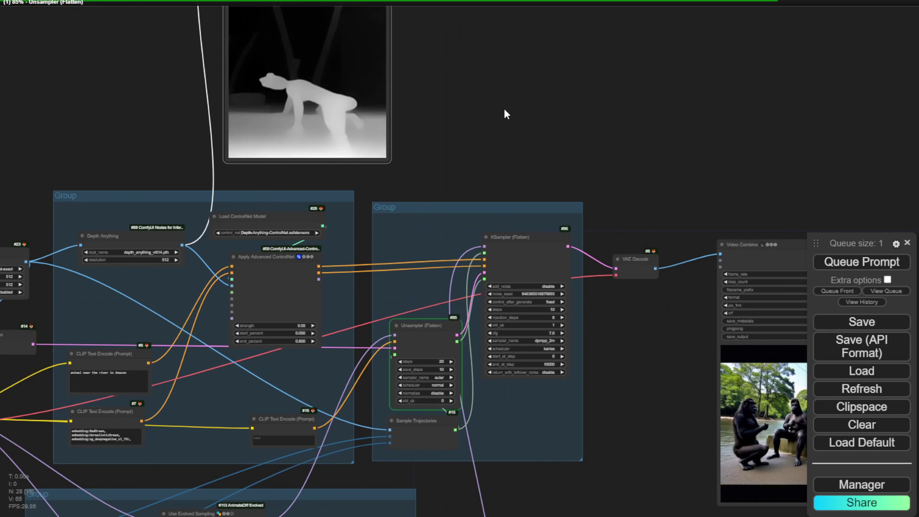
scroll(504, 108, "down", 2)
scroll(528, 115, "up", 3)
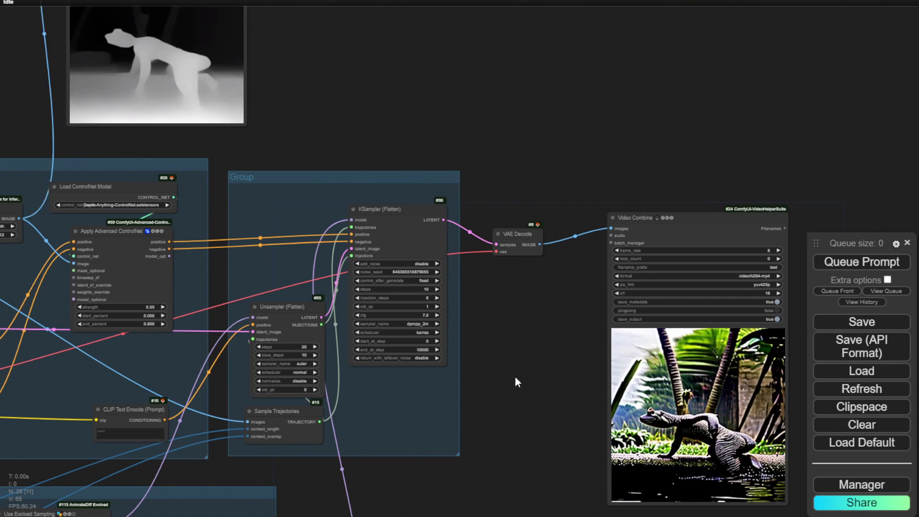
Move the lizard output Video Combine node up beside the depth-map preview
scroll(547, 419, "up", 3)
left_click_drag(547, 420, 405, 282)
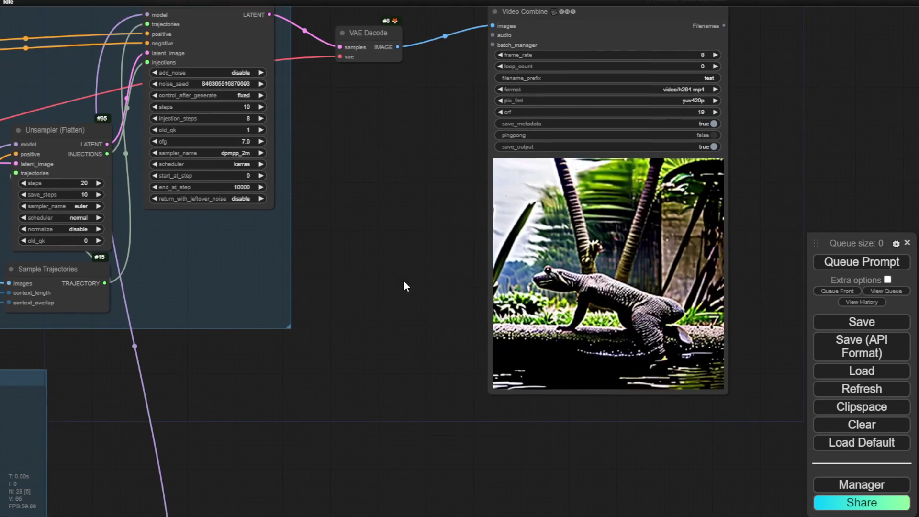
scroll(438, 294, "down", 5)
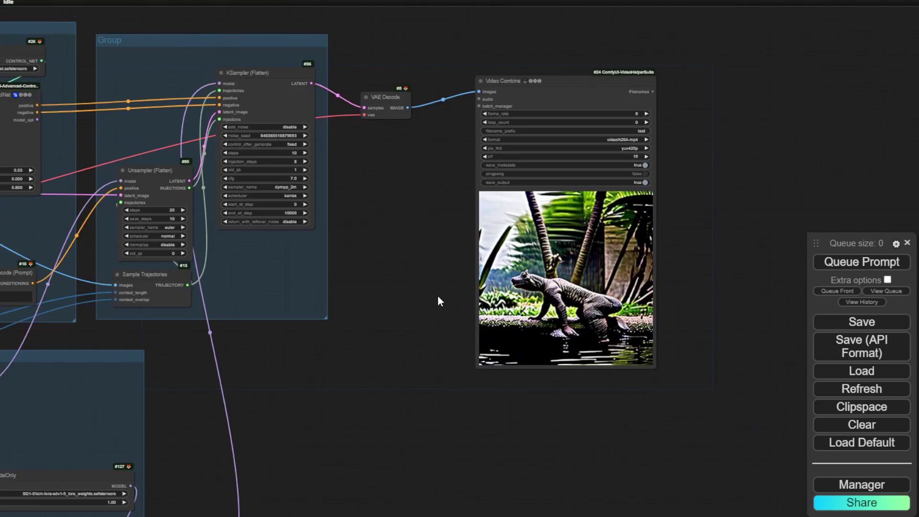
left_click_drag(422, 288, 473, 368)
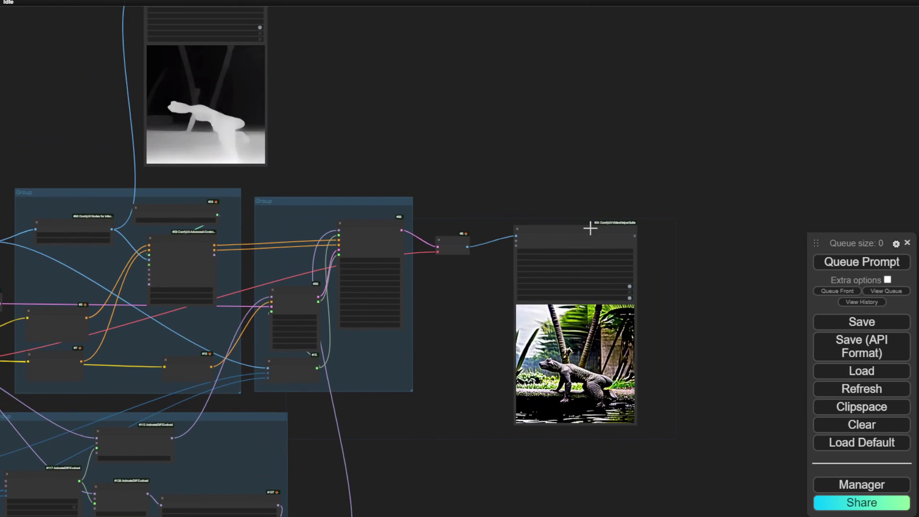
left_click_drag(591, 226, 503, 1)
left_click_drag(639, 199, 725, 317)
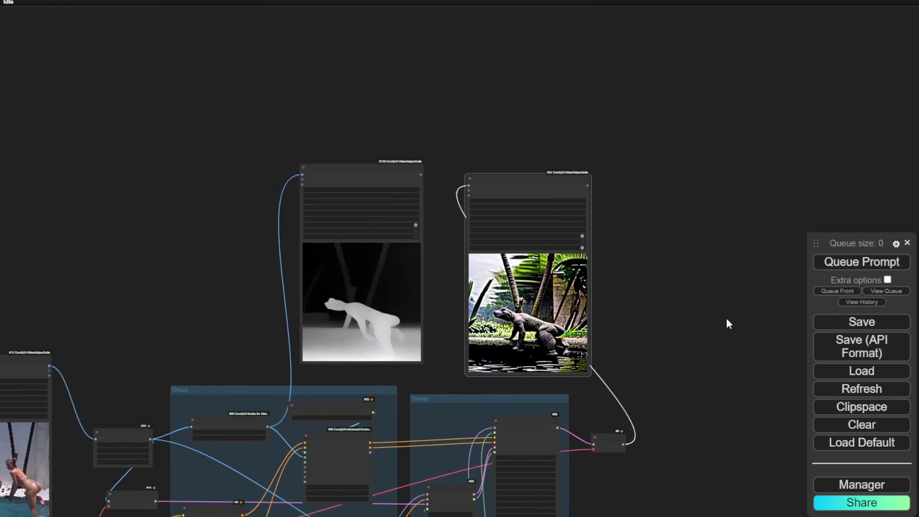
scroll(380, 230, "up", 5)
scroll(220, 301, "down", 3)
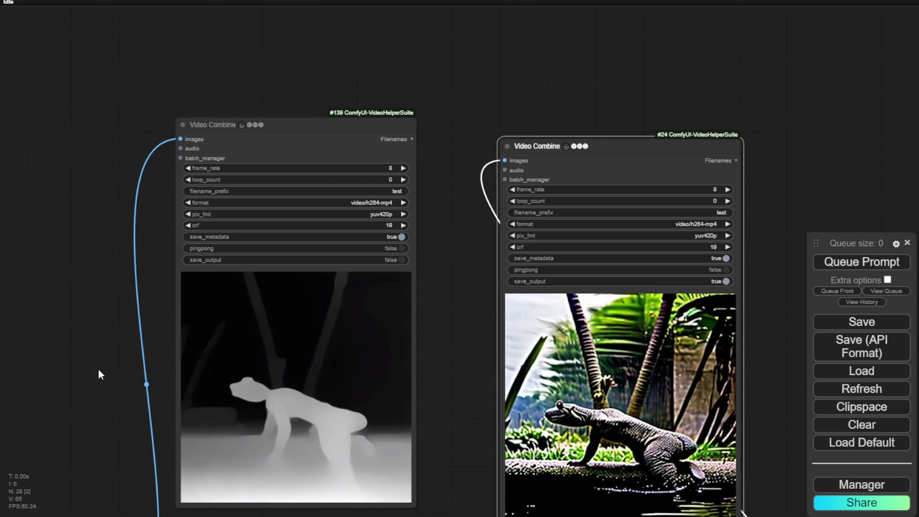
scroll(225, 209, "down", 5)
Move the source pool Load Video node up beside the two previews
left_click_drag(227, 214, 281, 199)
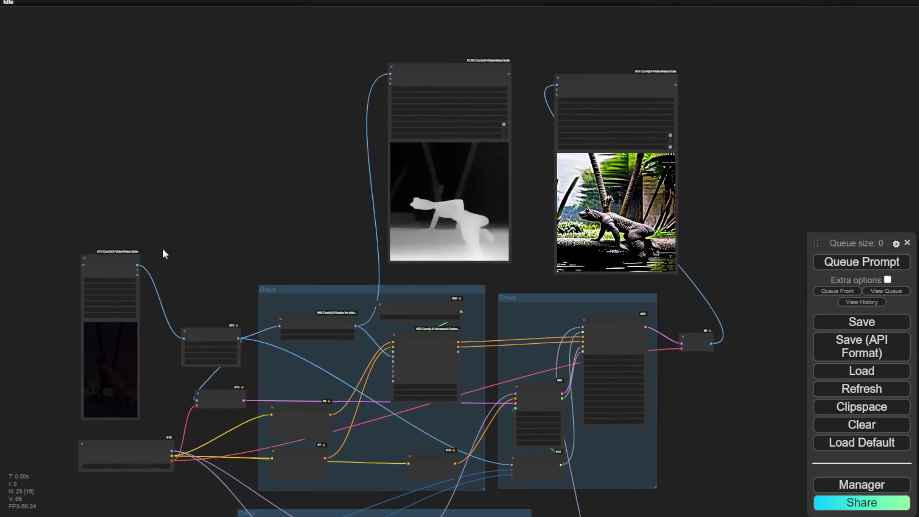
scroll(123, 251, "up", 4)
left_click_drag(123, 251, 255, 261)
scroll(244, 282, "up", 3)
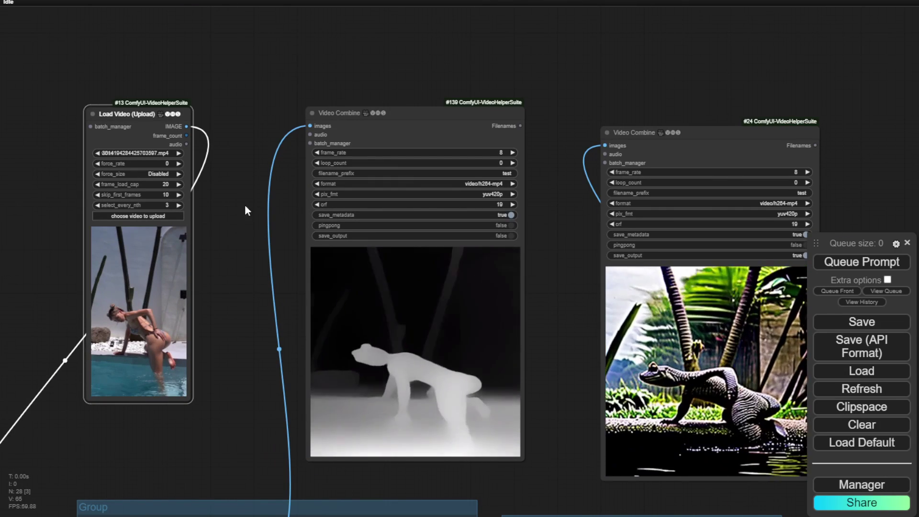
scroll(238, 271, "down", 3)
scroll(237, 274, "down", 5)
Move the source pool video node back down-left and return to the KSampler group
left_click_drag(285, 281, 357, 232)
left_click_drag(295, 77, 136, 244)
left_click_drag(412, 315, 245, 284)
scroll(245, 285, "up", 5)
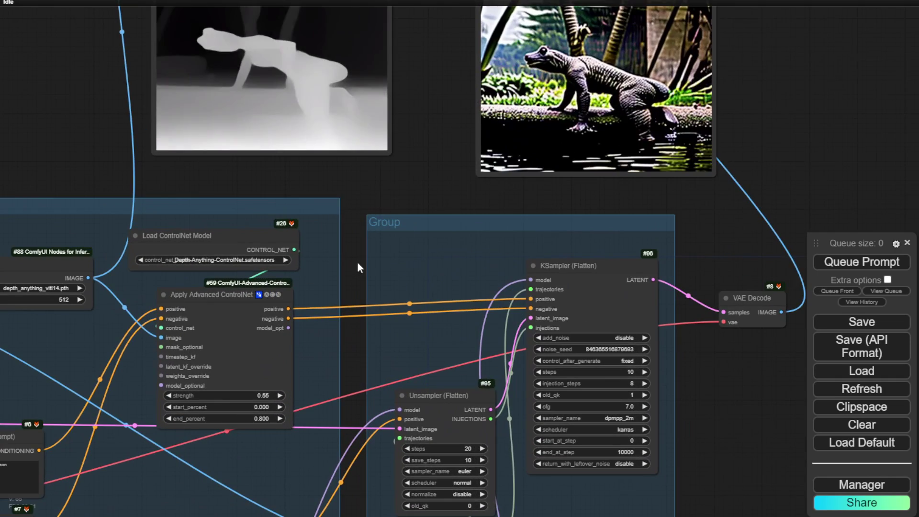
left_click_drag(544, 193, 287, 83)
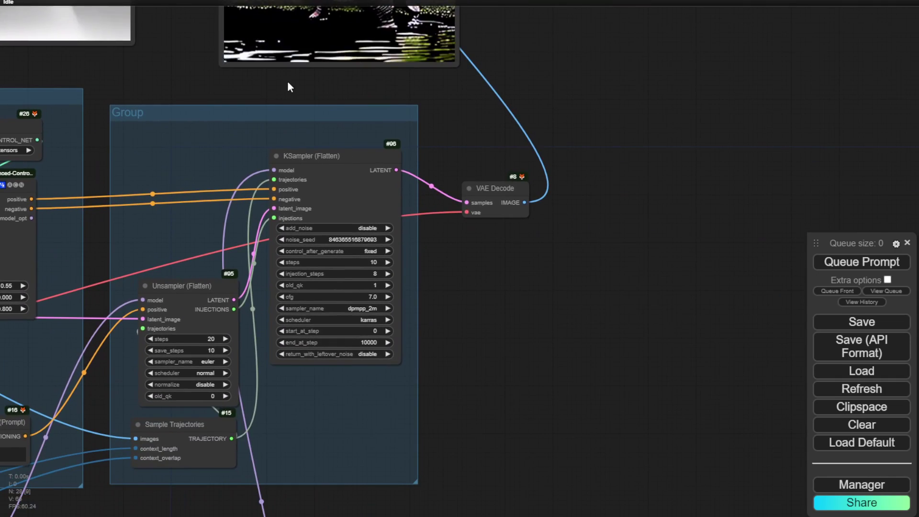